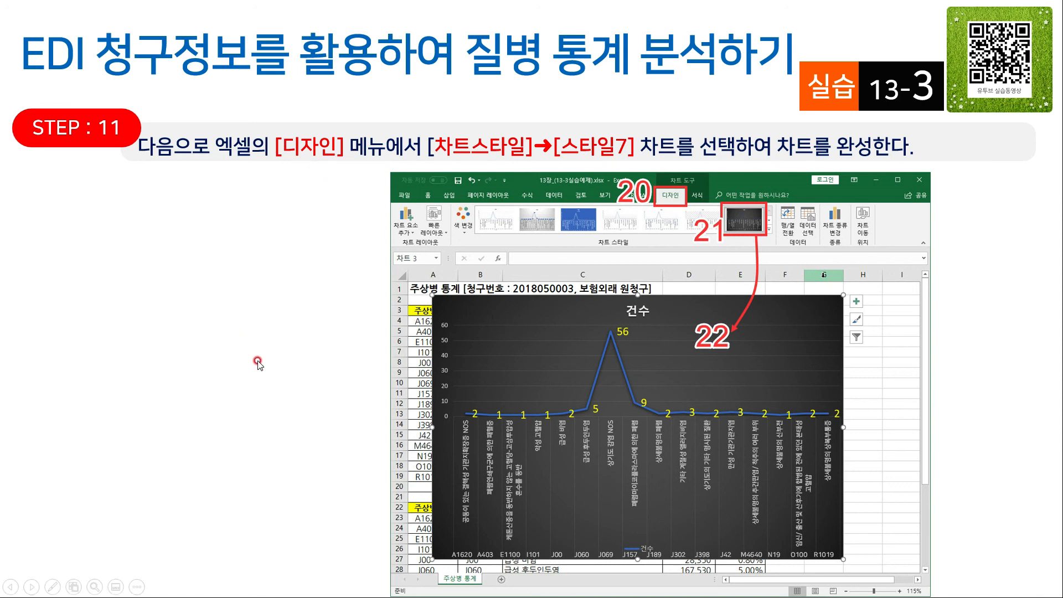
{"action": "left_click", "coordinate": [271, 300]}
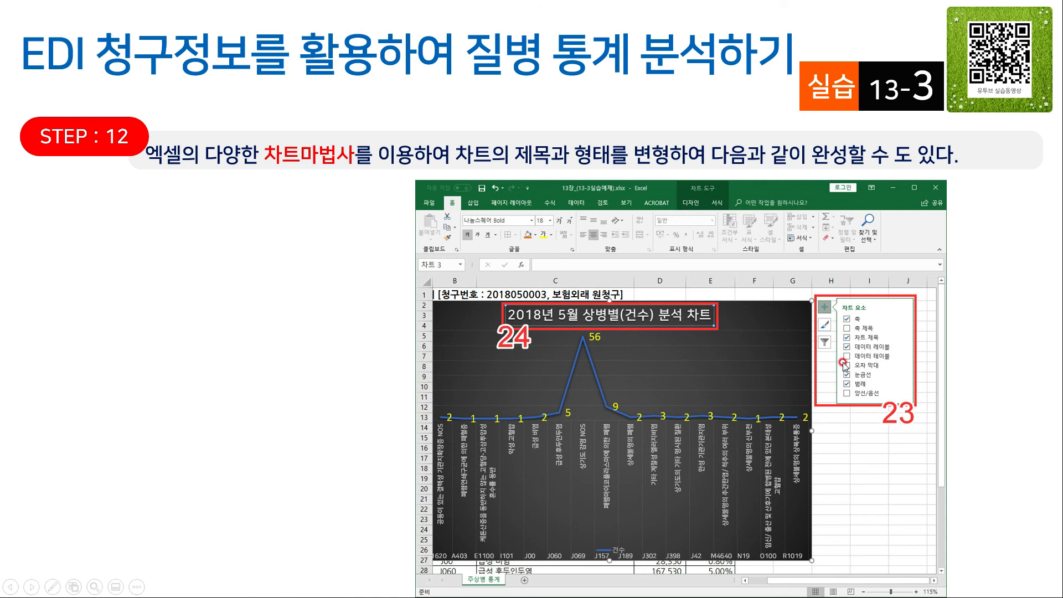
{"action": "left_click", "coordinate": [266, 364]}
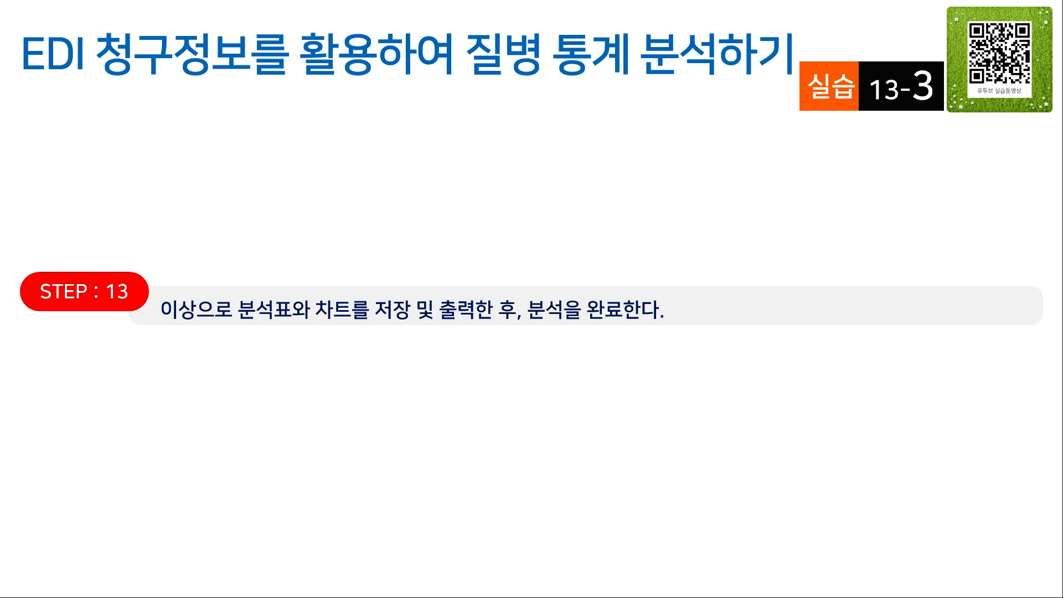
{"action": "scroll", "coordinate": [490, 419], "scroll_direction": "up", "scroll_amount": 1}
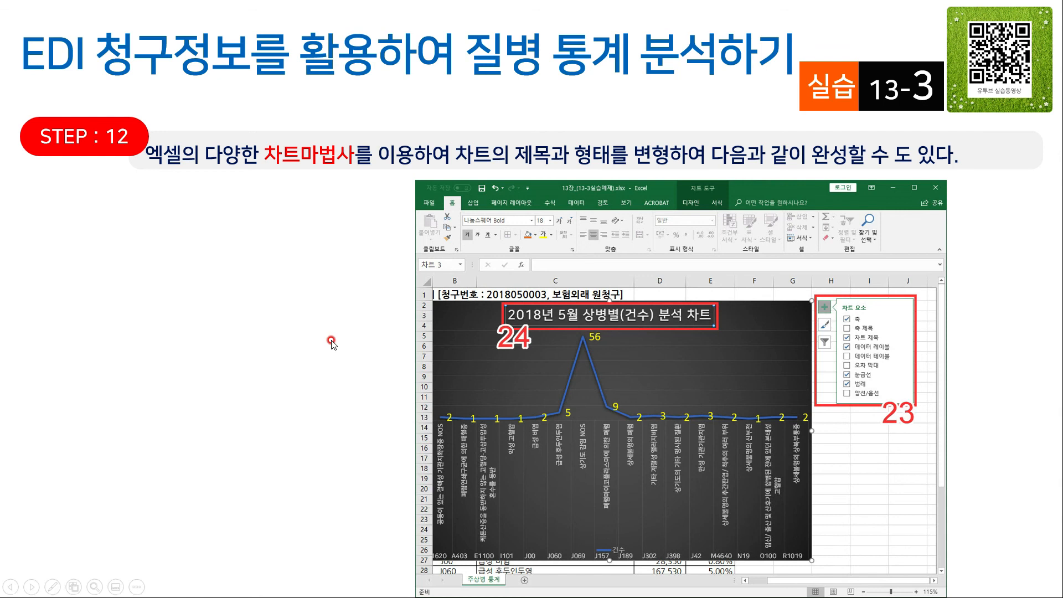
{"action": "scroll", "coordinate": [239, 337], "scroll_direction": "down", "scroll_amount": 1}
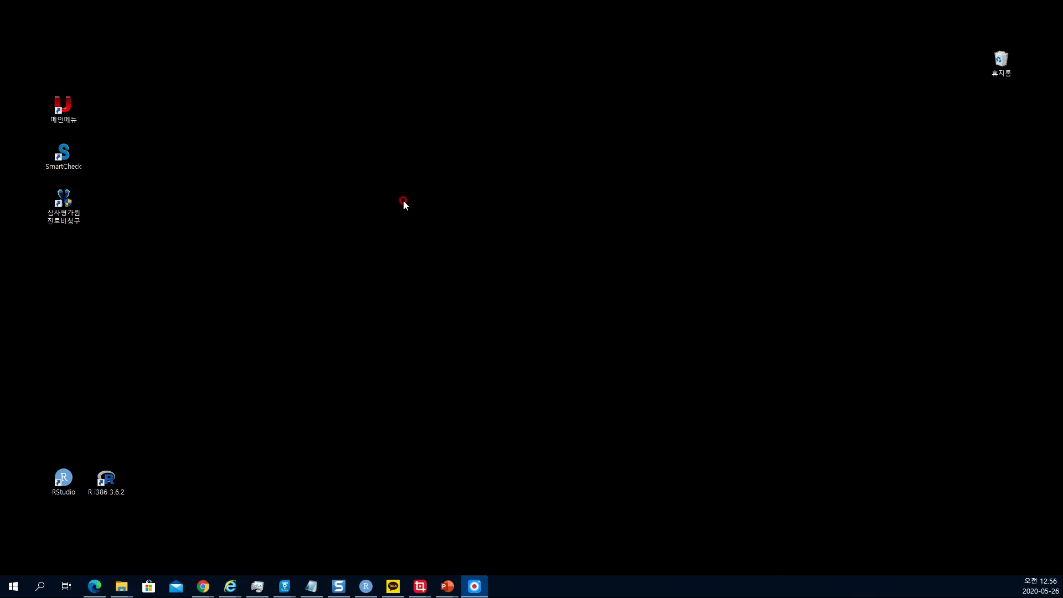
- Launch the 비트U차트 main menu, open the 청구 module and confirm the login
{"action": "left_click", "coordinate": [66, 109]}
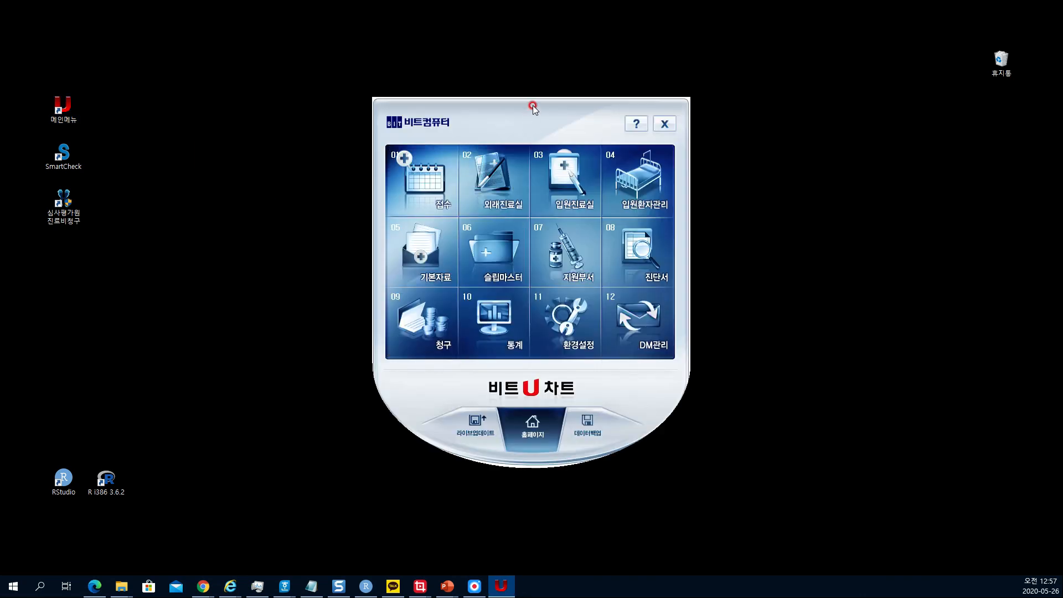
{"action": "left_click_drag", "start_coordinate": [532, 105], "coordinate": [282, 39]}
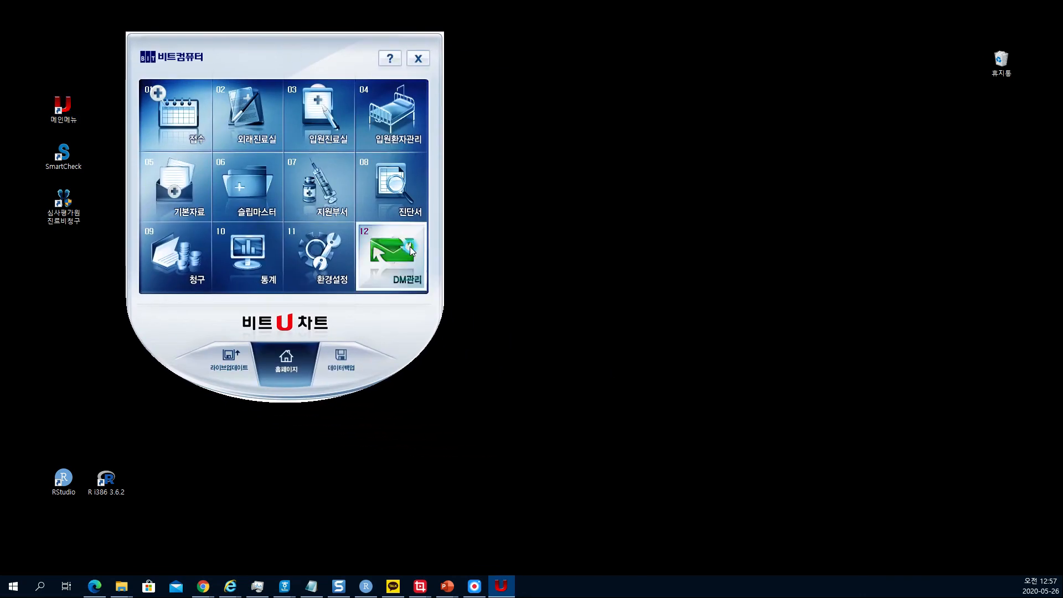
{"action": "left_click", "coordinate": [173, 262]}
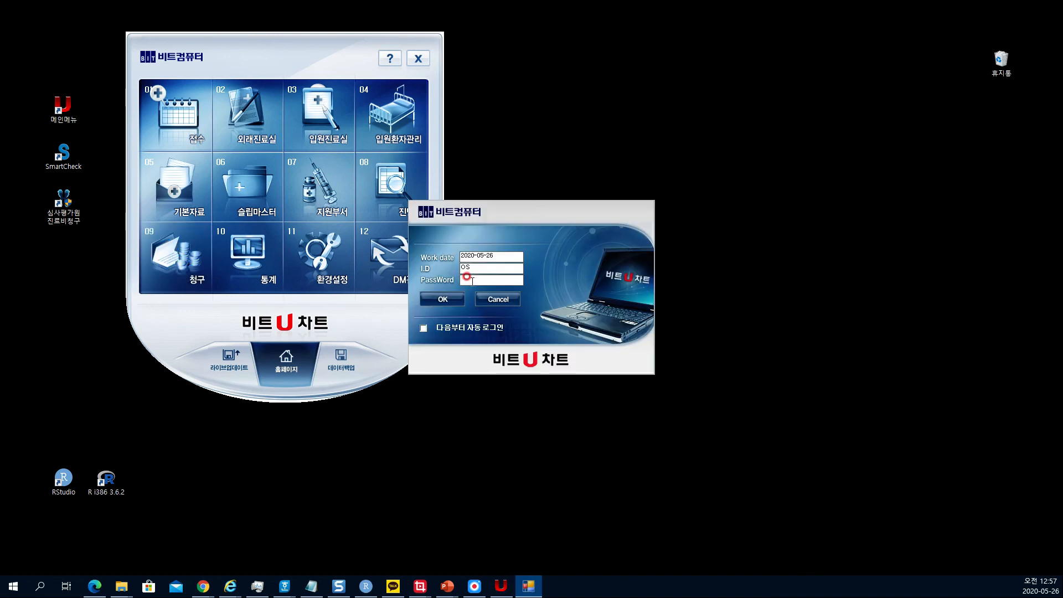
{"action": "left_click", "coordinate": [447, 300]}
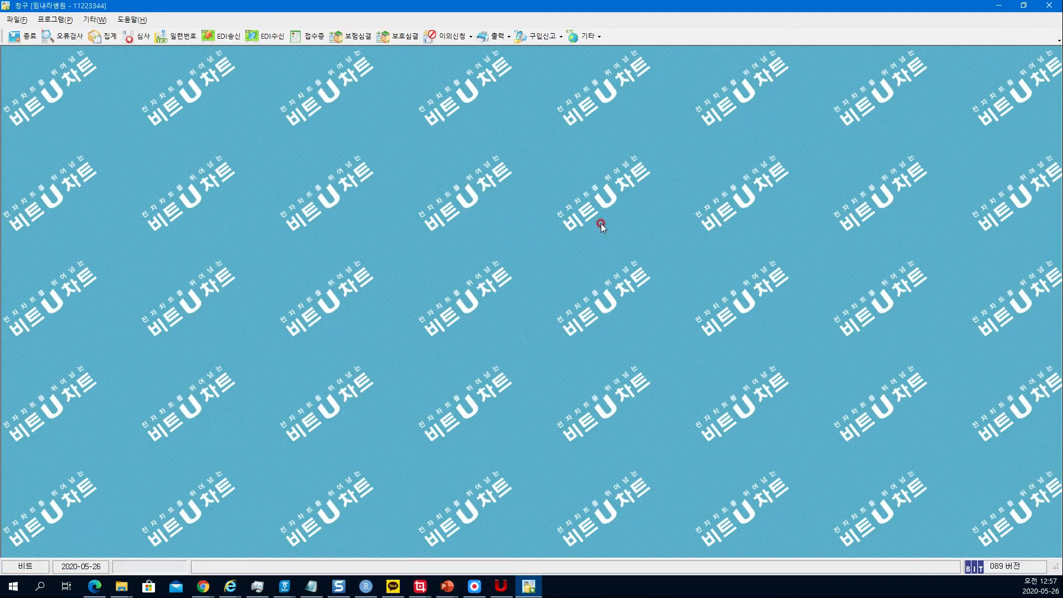
- Open the 질병별통계 (disease statistics) view in the billing program
{"action": "left_click", "coordinate": [52, 21]}
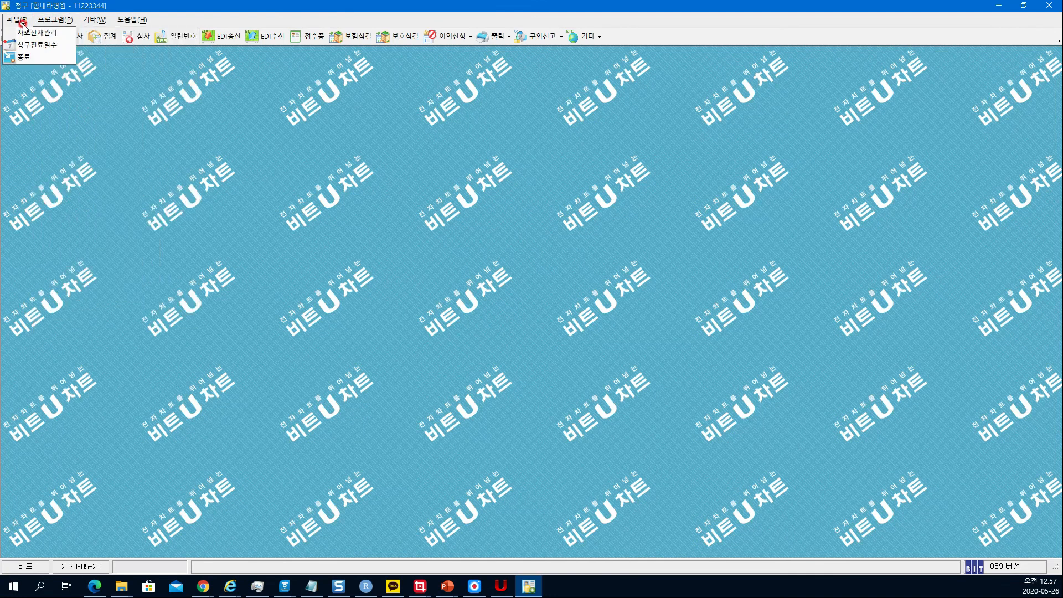
{"action": "left_click", "coordinate": [94, 23]}
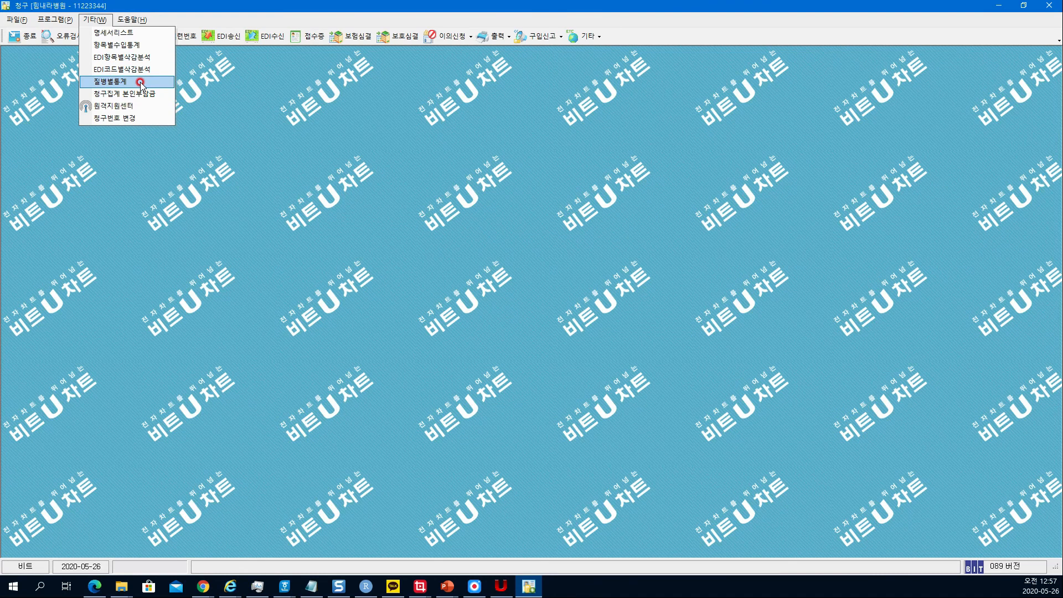
{"action": "left_click", "coordinate": [598, 37]}
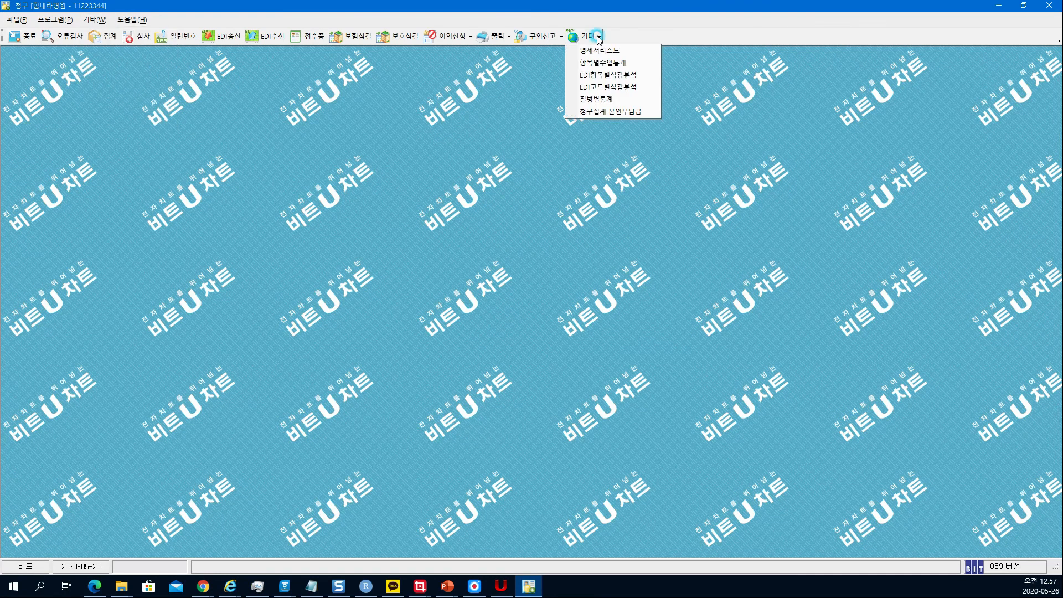
{"action": "left_click", "coordinate": [609, 100]}
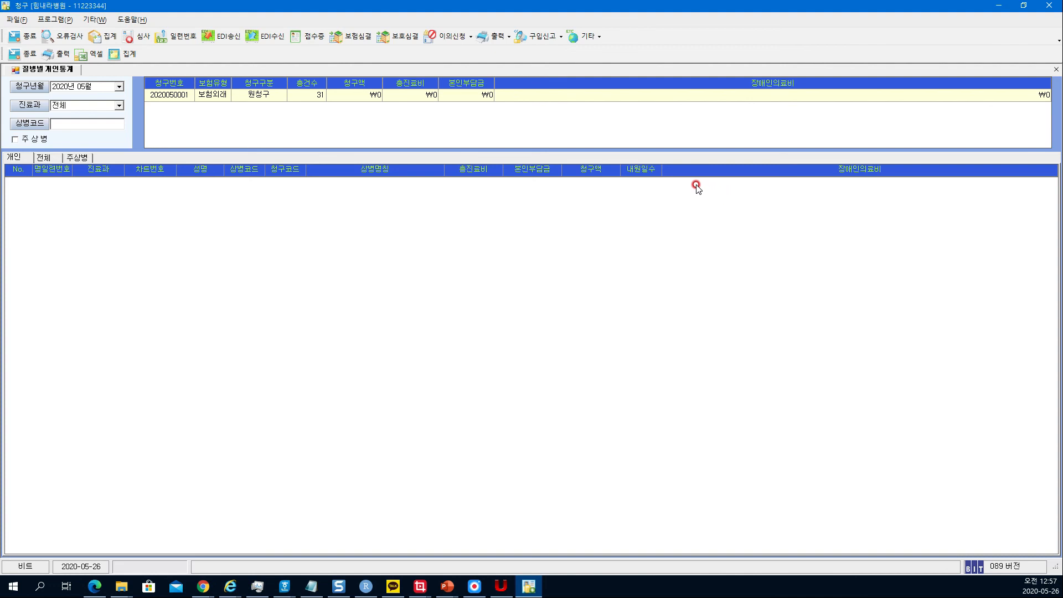
- Aggregate the individual disease statistics for 2020년 05월 and look through the patient records
{"action": "left_click", "coordinate": [128, 55]}
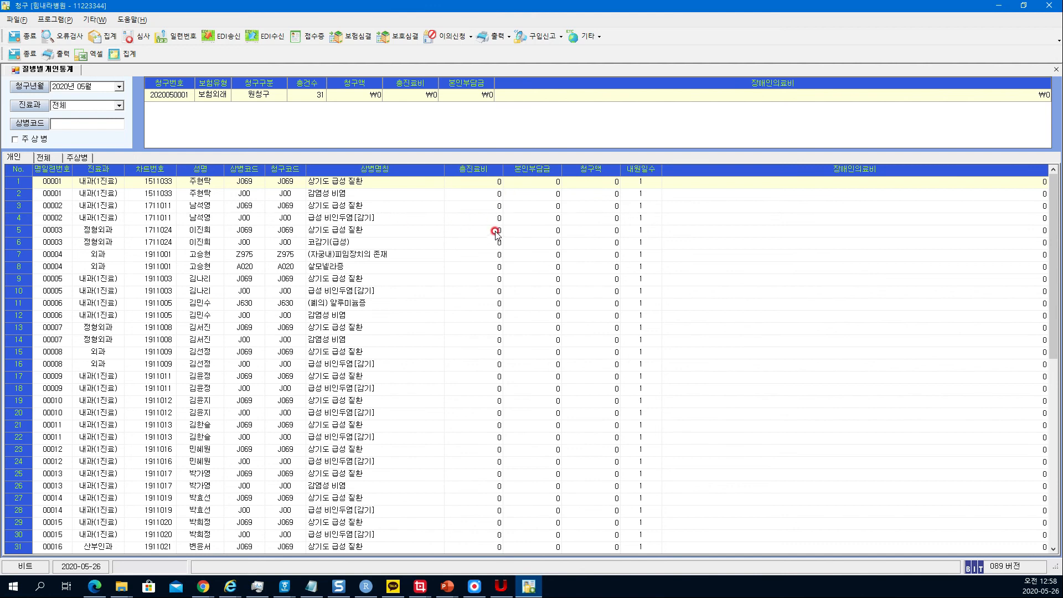
{"action": "scroll", "coordinate": [639, 211], "scroll_direction": "down", "scroll_amount": 1}
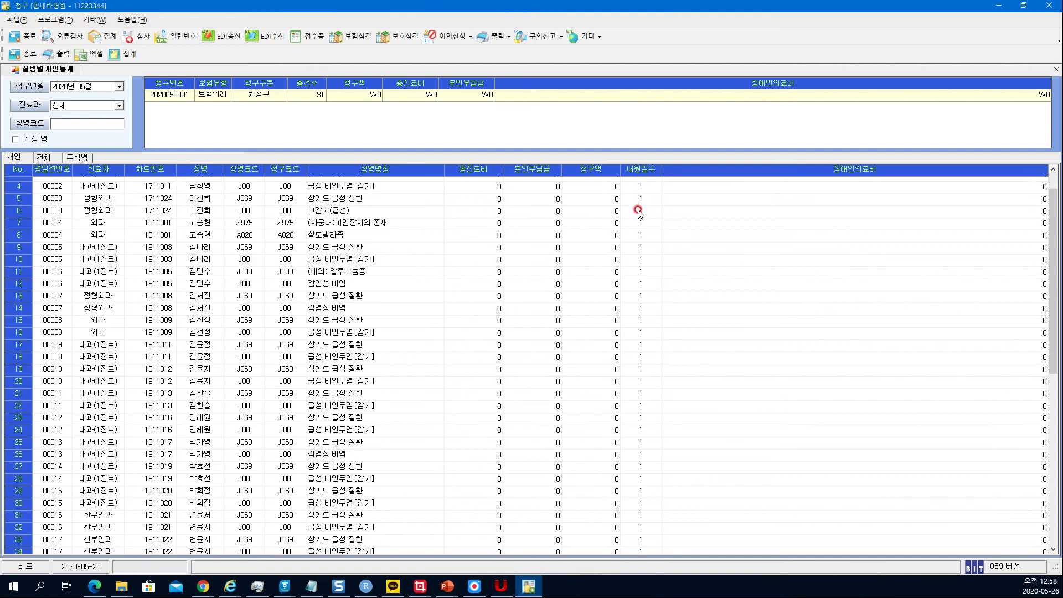
{"action": "scroll", "coordinate": [639, 212], "scroll_direction": "down", "scroll_amount": 10}
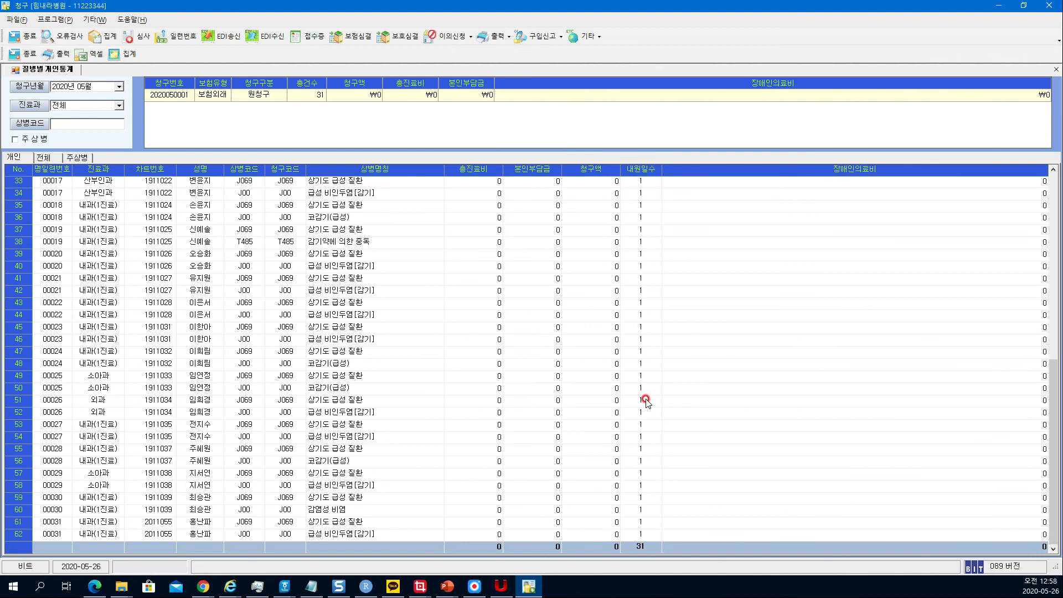
{"action": "scroll", "coordinate": [640, 475], "scroll_direction": "up", "scroll_amount": 10}
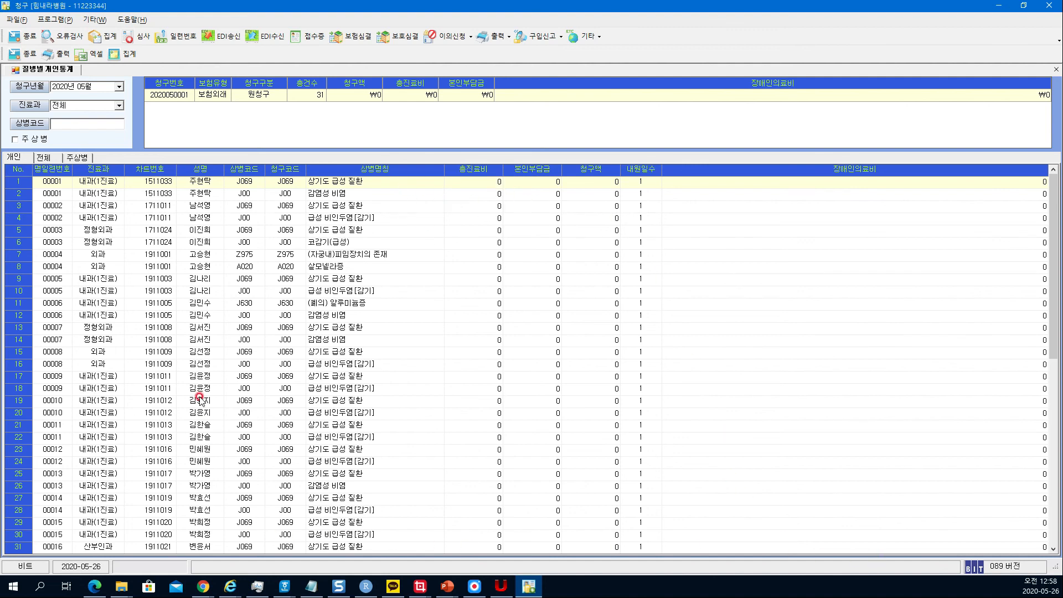
- Switch the statistics from 개인 to the 주상병 (primary diagnosis) view and aggregate them
{"action": "left_click", "coordinate": [44, 158]}
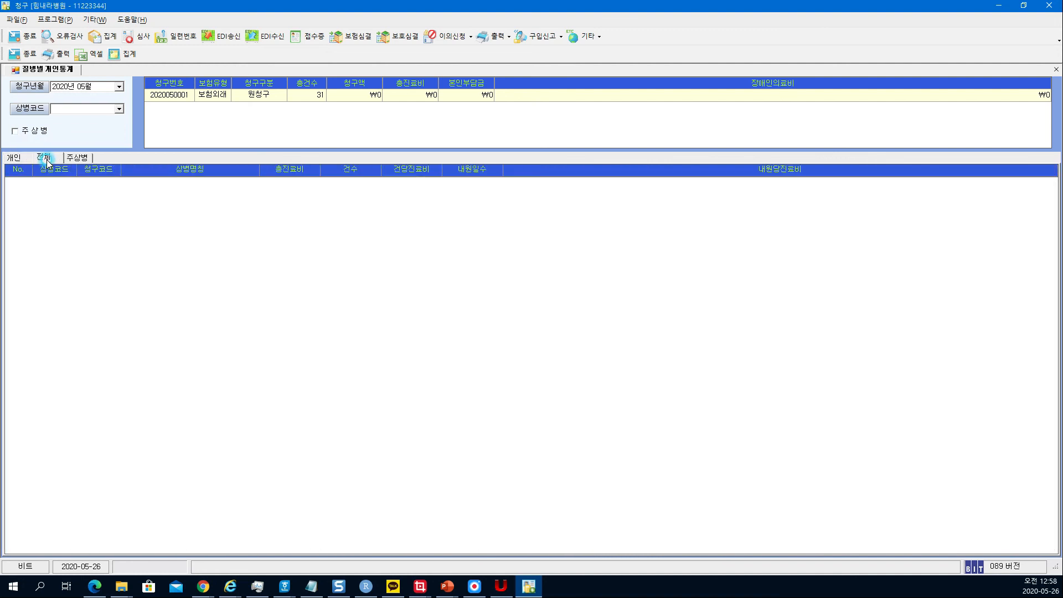
{"action": "left_click", "coordinate": [78, 158]}
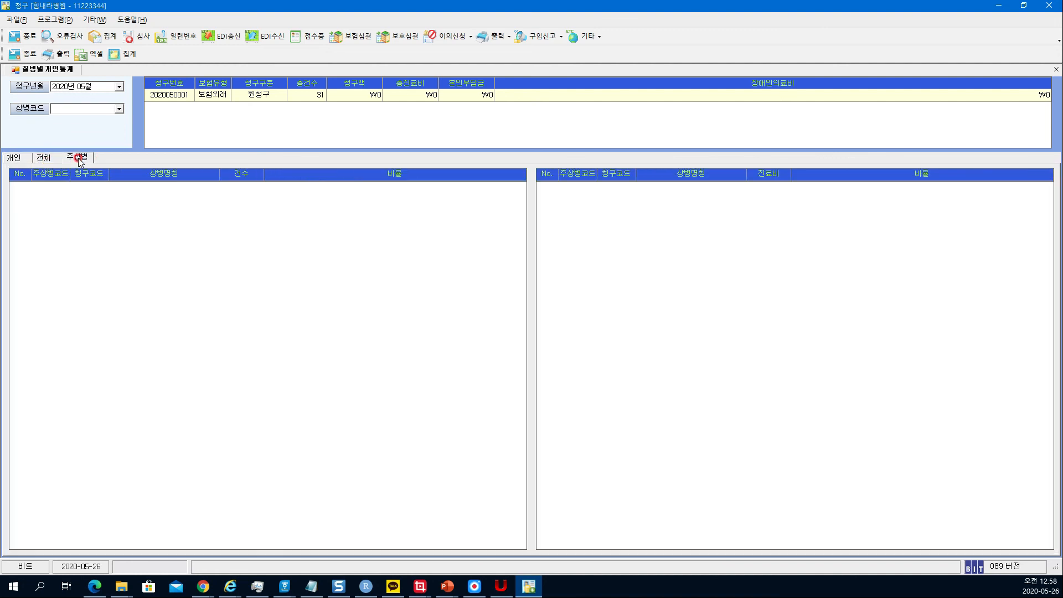
{"action": "left_click", "coordinate": [126, 54]}
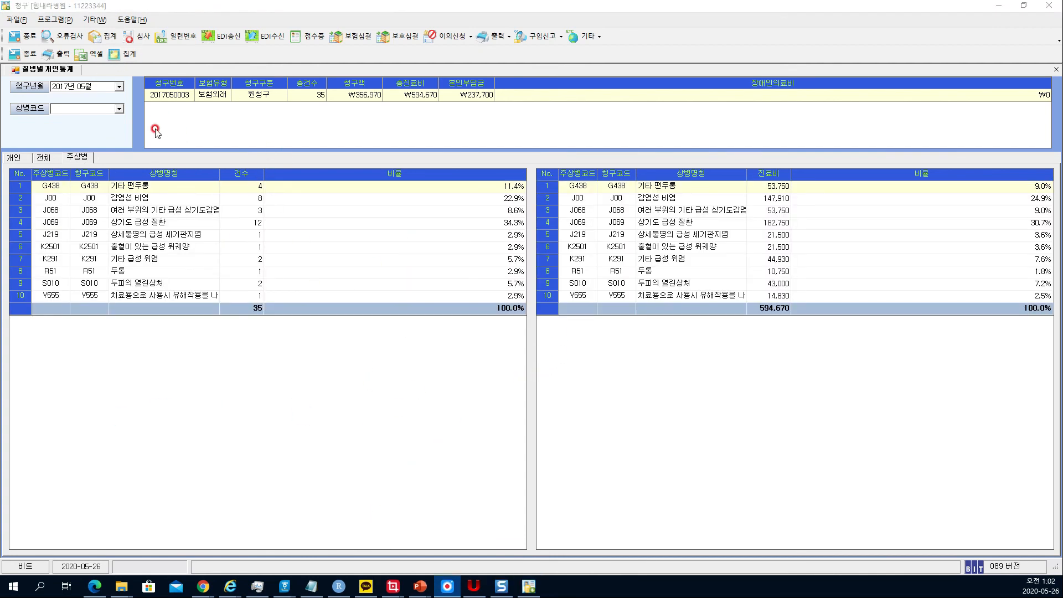
- Aggregate the primary diagnosis statistics for the billing month 2017년 05월 and export them to Excel
{"action": "left_click", "coordinate": [118, 87]}
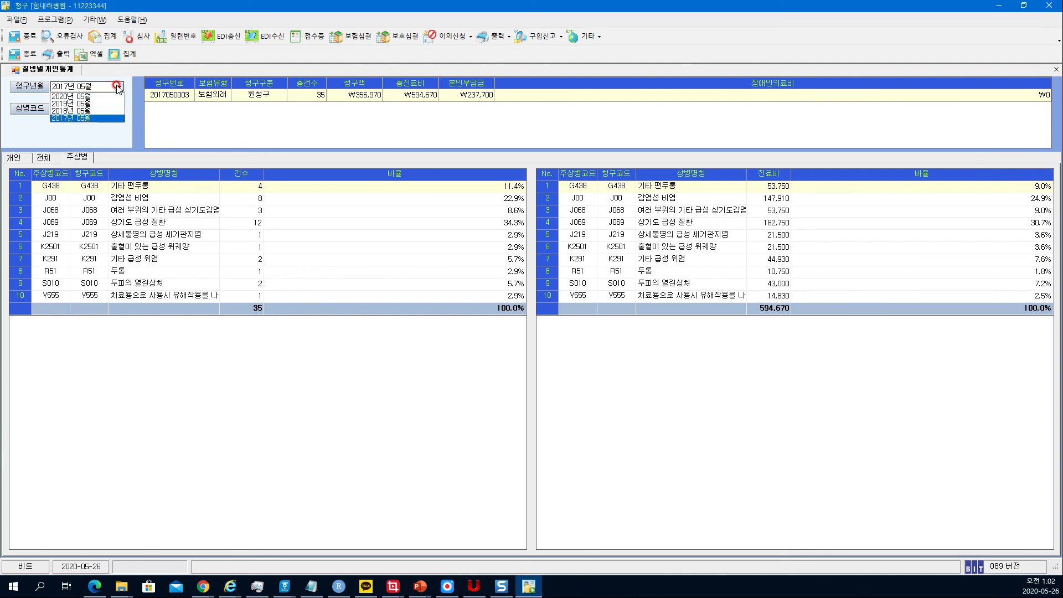
{"action": "left_click", "coordinate": [101, 118]}
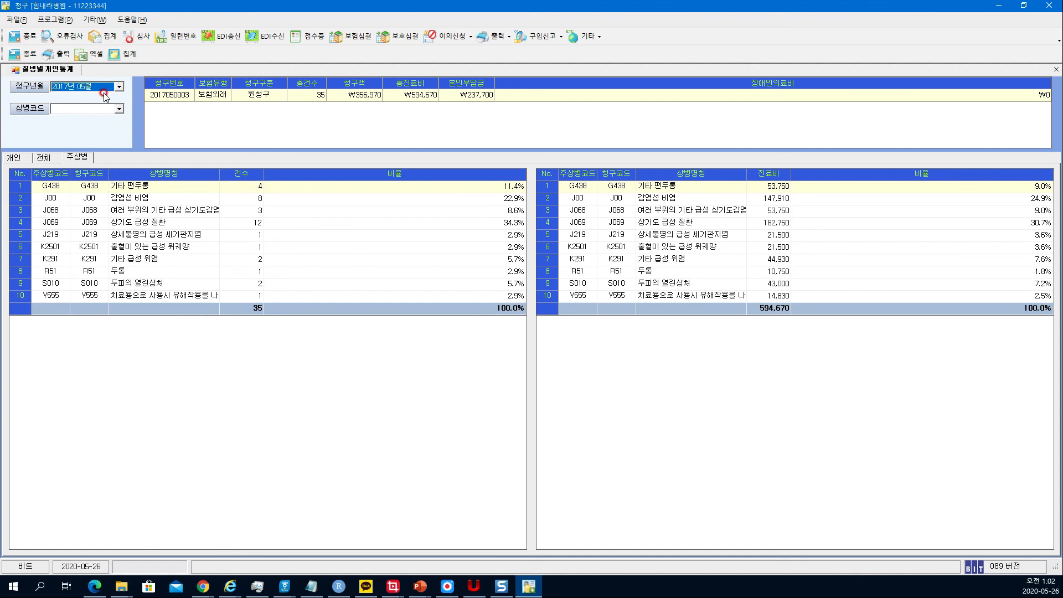
{"action": "left_click", "coordinate": [116, 55]}
{"action": "left_click", "coordinate": [81, 57]}
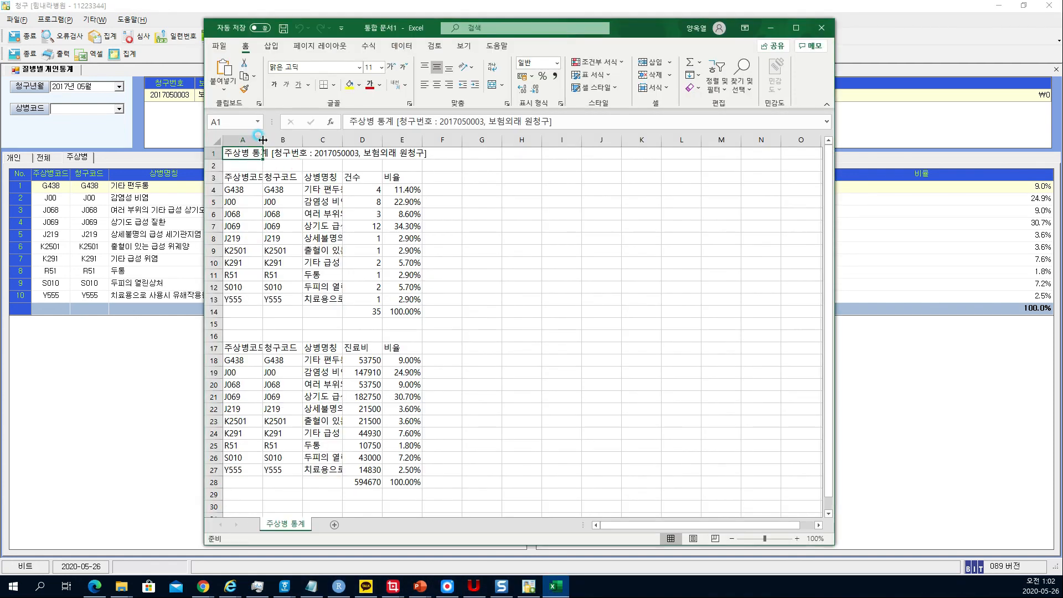
- Widen columns A through E of the exported 주상병 통계 sheet
{"action": "left_click_drag", "start_coordinate": [262, 139], "coordinate": [409, 143]}
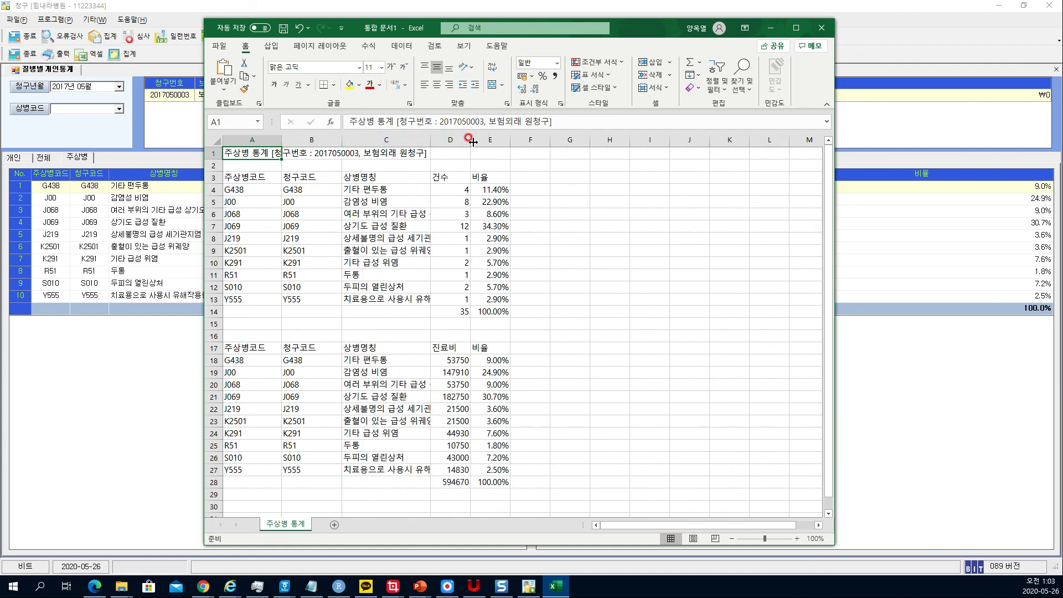
{"action": "left_click_drag", "start_coordinate": [470, 141], "coordinate": [576, 140]}
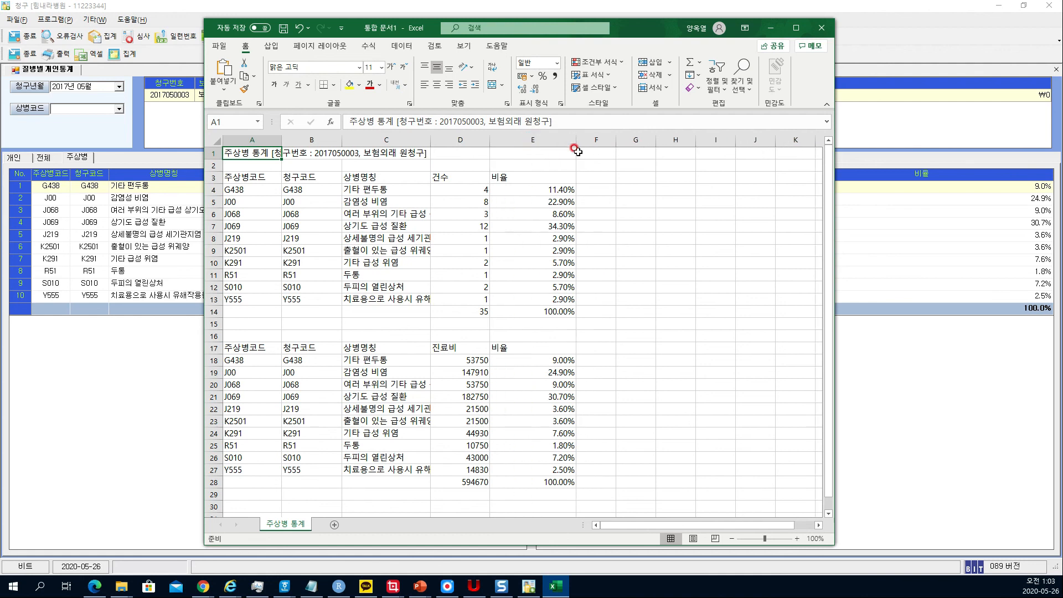
- Apply all borders to the 건수 table A3:E14 and fill its header row A3:E3 yellow
{"action": "left_click_drag", "start_coordinate": [246, 178], "coordinate": [567, 311]}
{"action": "left_click", "coordinate": [333, 85]}
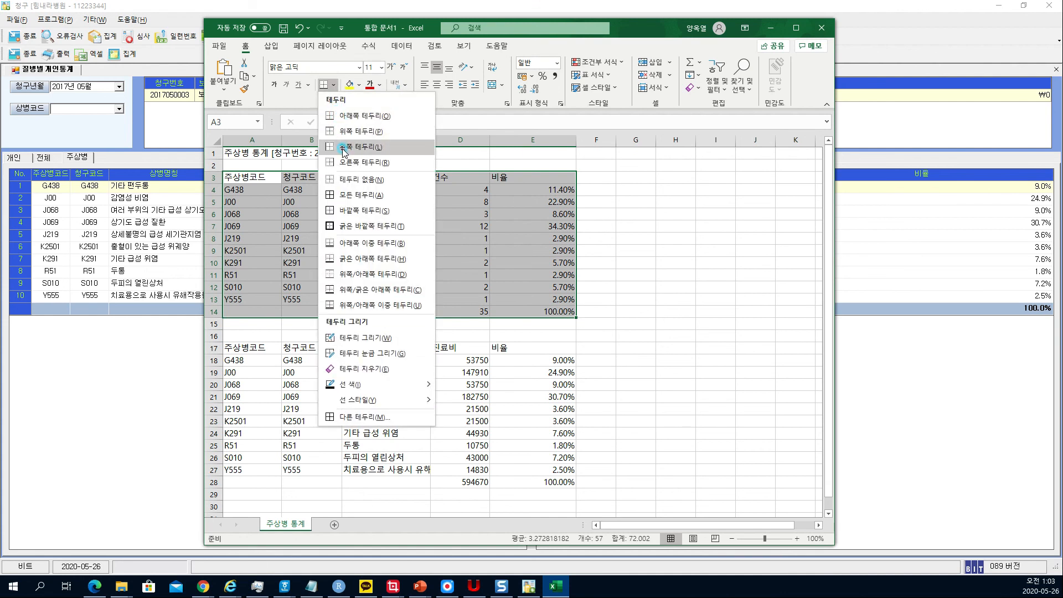
{"action": "left_click", "coordinate": [360, 195]}
{"action": "left_click_drag", "start_coordinate": [244, 178], "coordinate": [565, 178]}
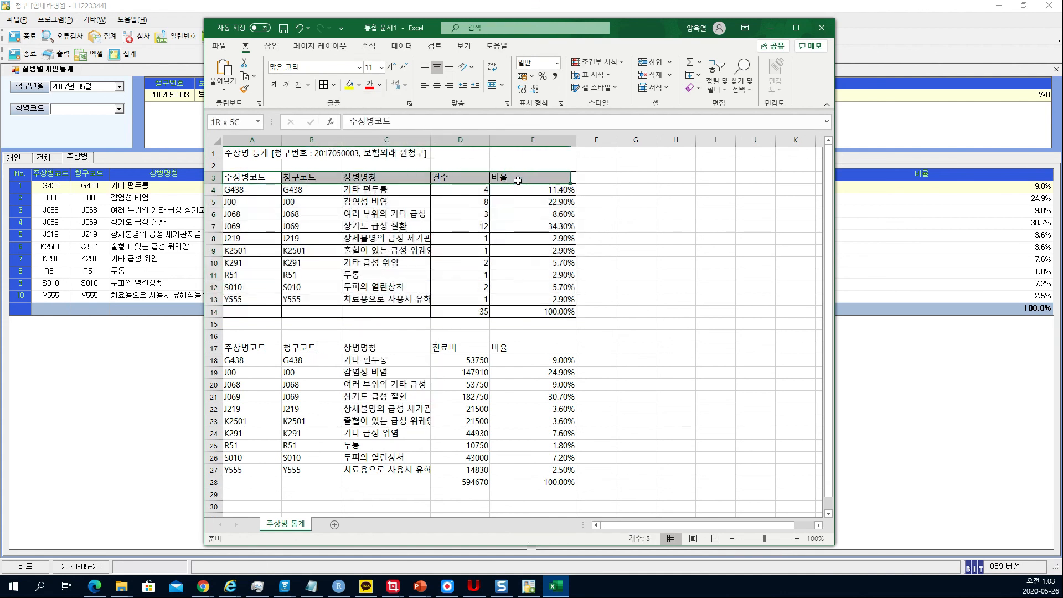
{"action": "left_click", "coordinate": [349, 85]}
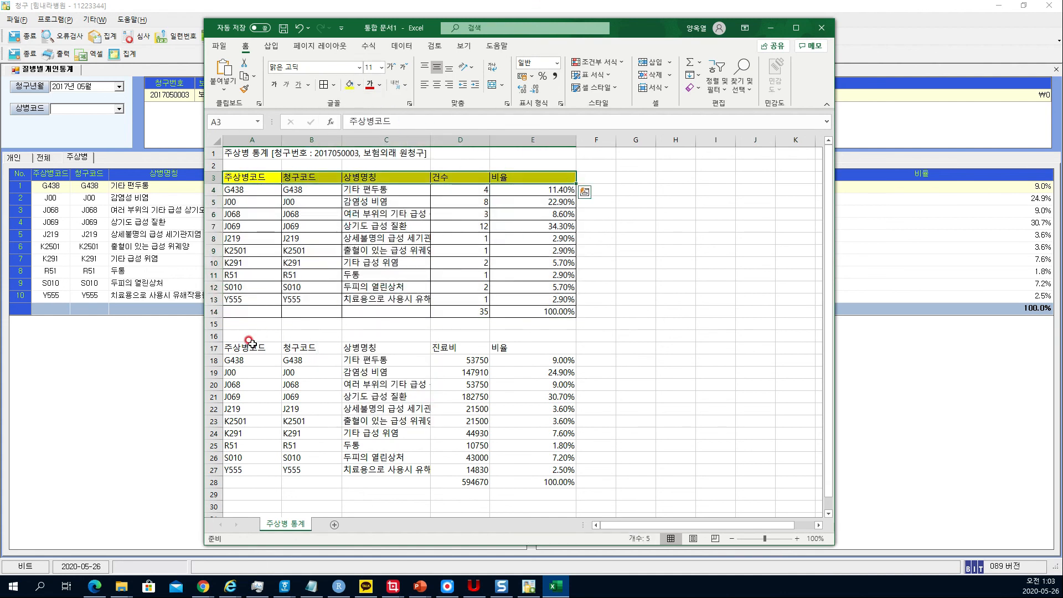
- Apply all borders to the 진료비 table A17:E28 and fill its header row A17:E17 light blue
{"action": "left_click_drag", "start_coordinate": [250, 344], "coordinate": [548, 481]}
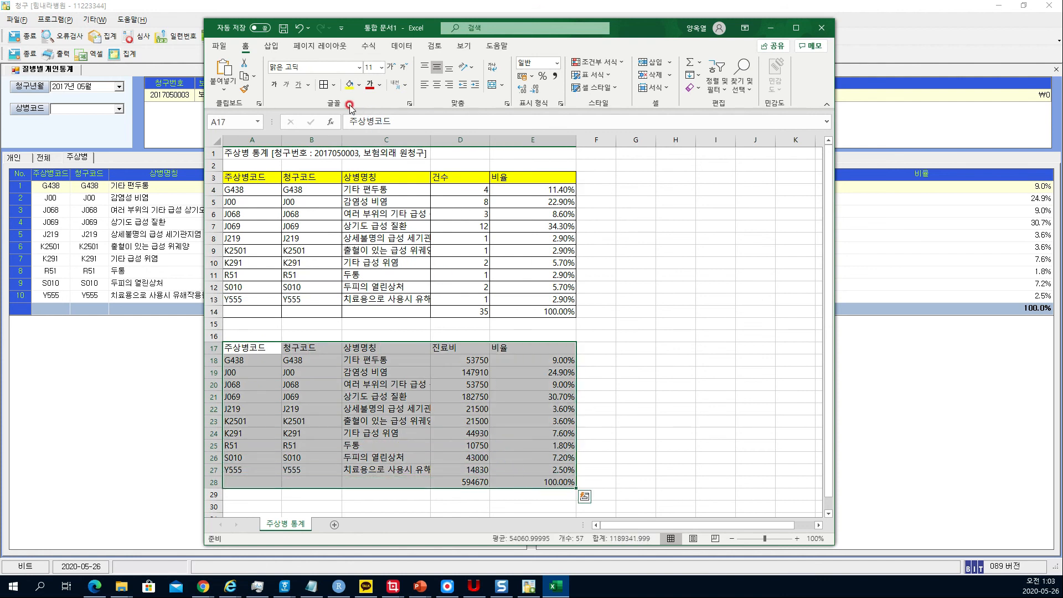
{"action": "left_click_drag", "start_coordinate": [269, 347], "coordinate": [545, 348]}
{"action": "left_click", "coordinate": [359, 85]}
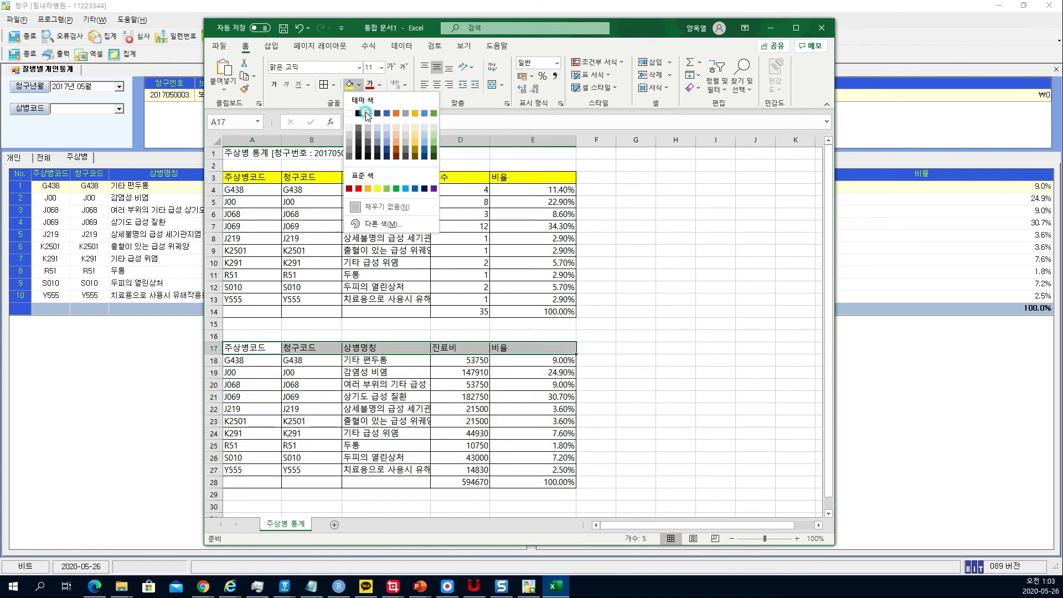
{"action": "left_click", "coordinate": [405, 189]}
{"action": "left_click", "coordinate": [661, 334]}
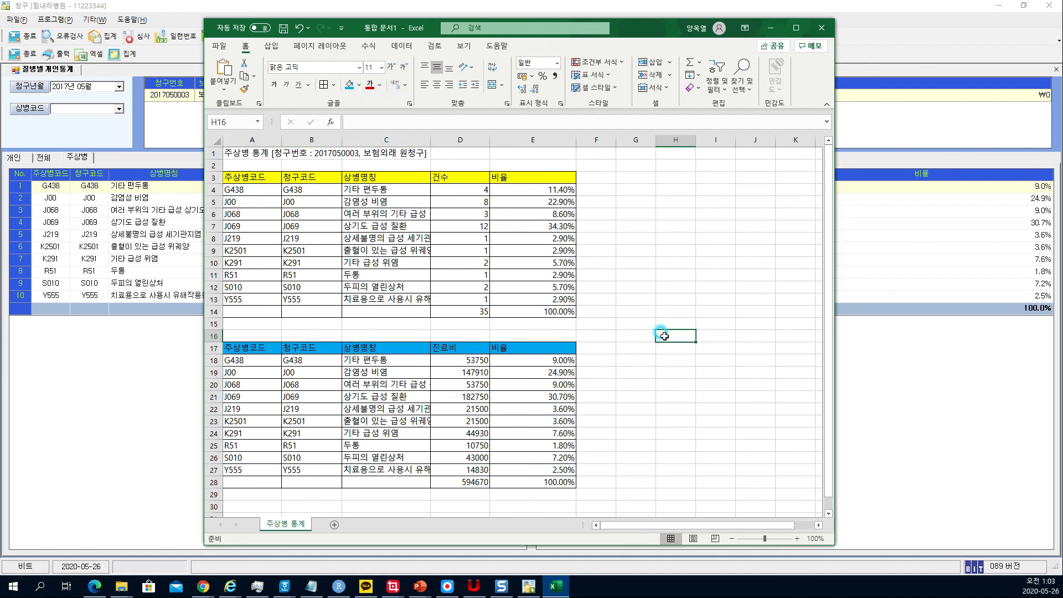
- Examine the sheet title in A1, the 건수 column D3:D13 and the 진료비 column D17:D28
{"action": "left_click", "coordinate": [270, 158]}
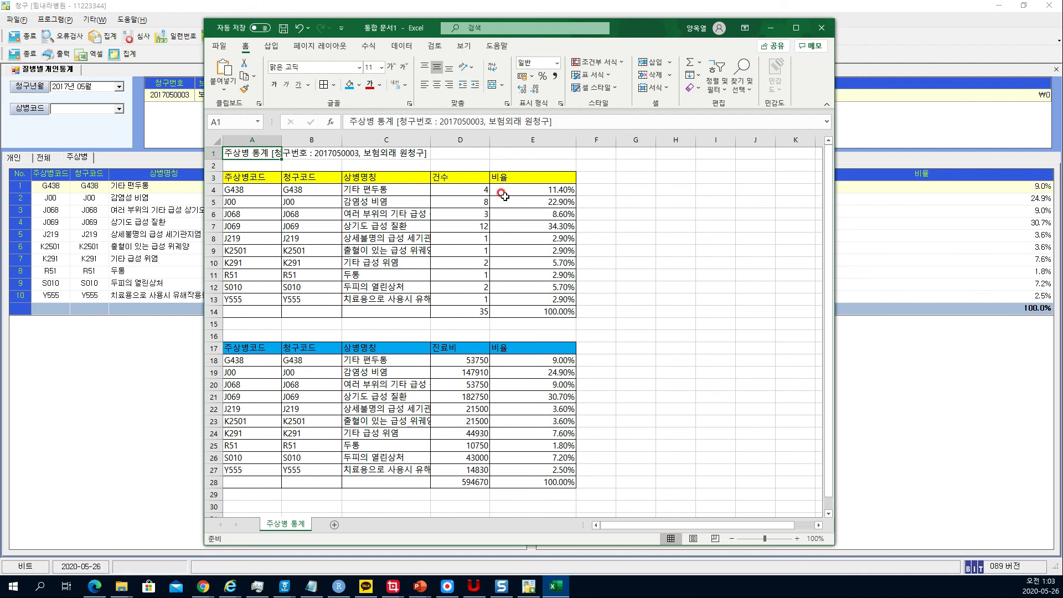
{"action": "left_click_drag", "start_coordinate": [462, 178], "coordinate": [469, 297]}
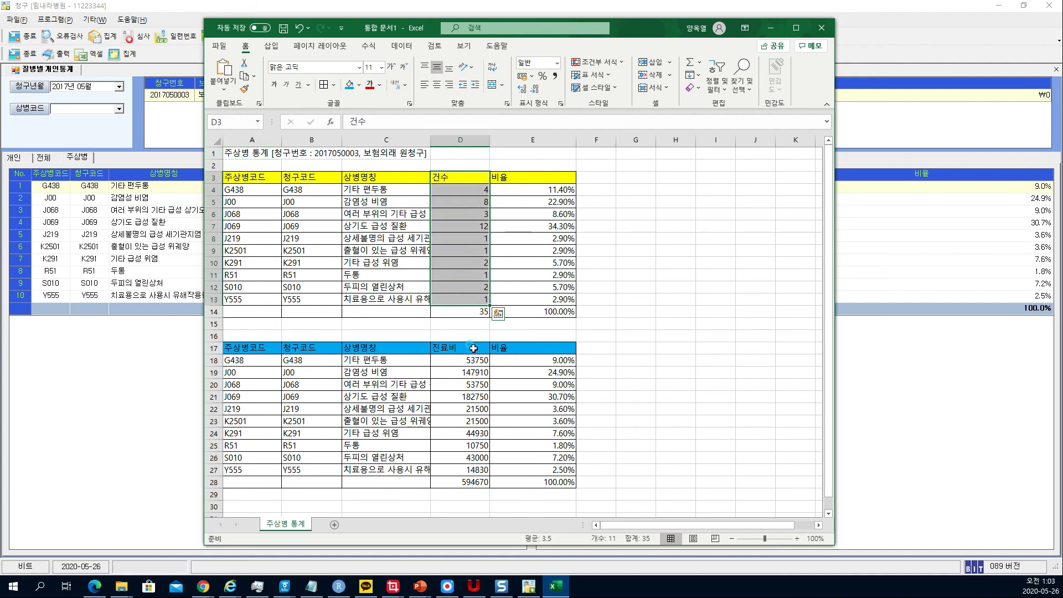
{"action": "left_click_drag", "start_coordinate": [473, 348], "coordinate": [480, 483]}
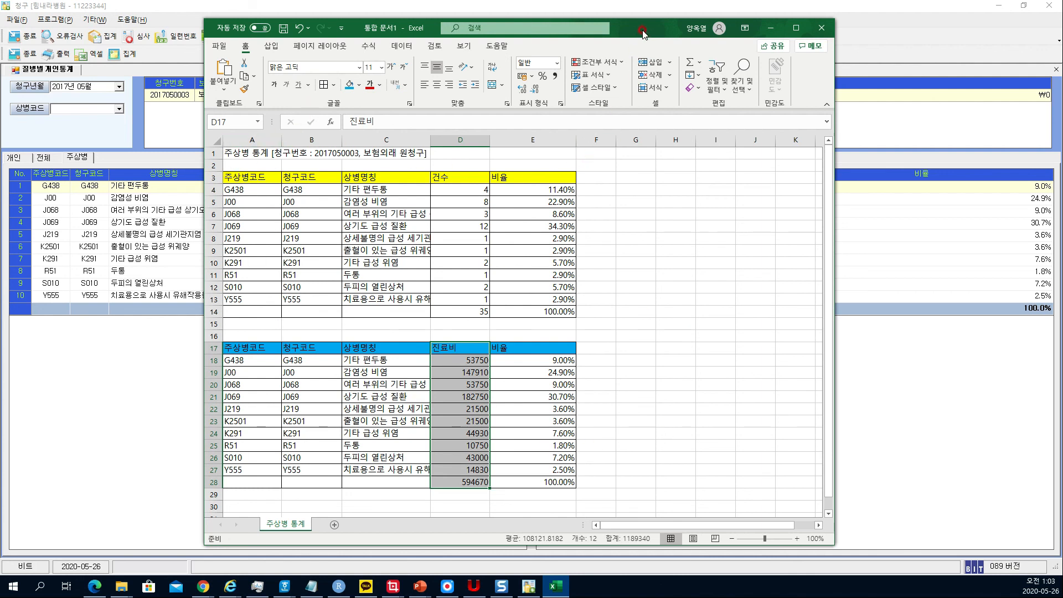
- Insert a 2-D line chart with markers from the code and diagnosis names B3:C13 and the 비율 values E3:E13
{"action": "left_click_drag", "start_coordinate": [642, 30], "coordinate": [578, 21]}
{"action": "left_click_drag", "start_coordinate": [772, 535], "coordinate": [880, 542]}
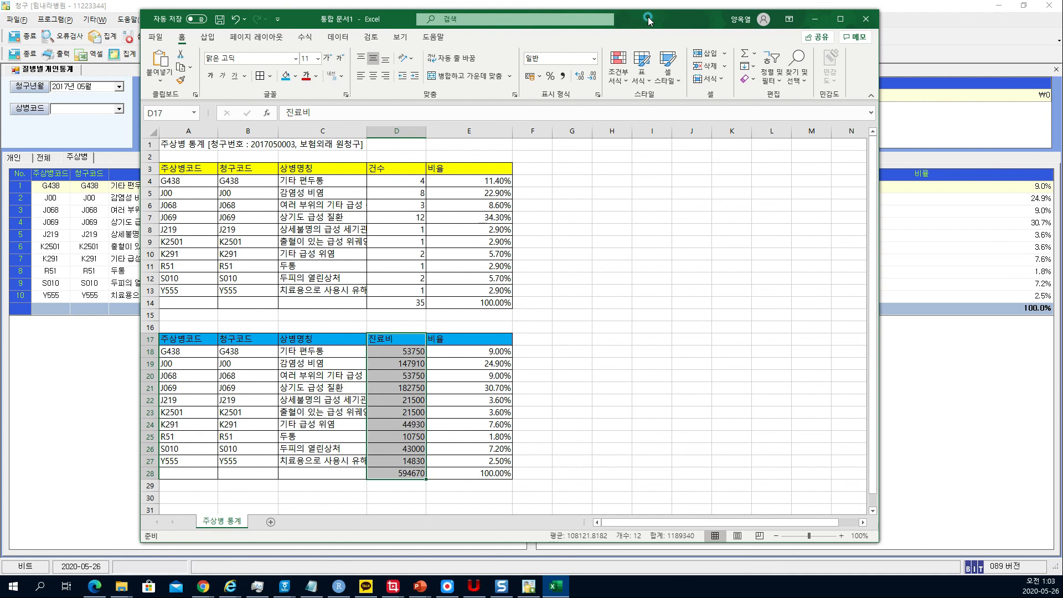
{"action": "left_click_drag", "start_coordinate": [638, 23], "coordinate": [562, 21]}
{"action": "left_click_drag", "start_coordinate": [146, 167], "coordinate": [387, 283]}
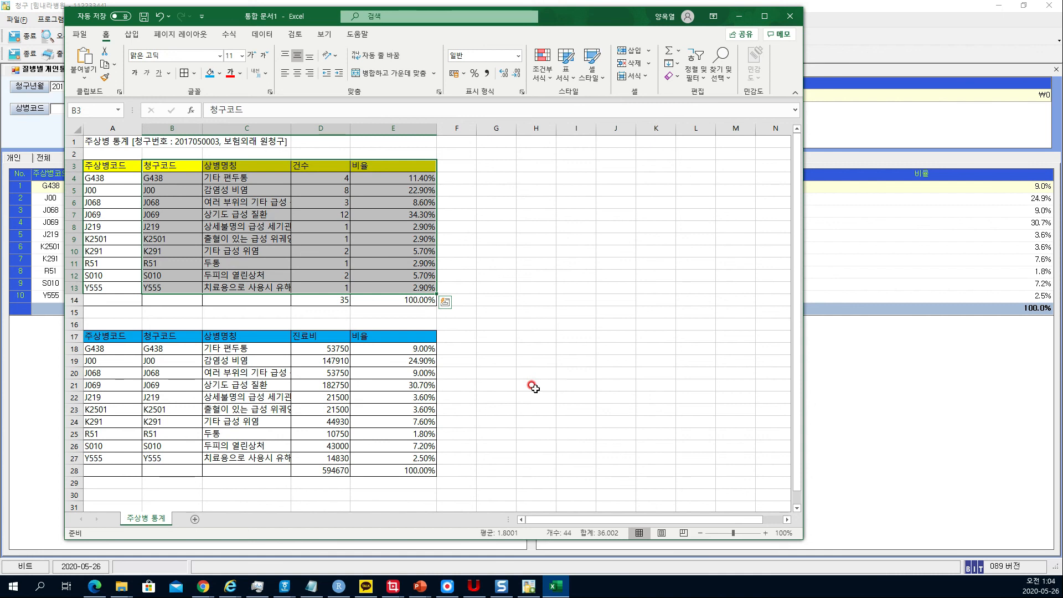
{"action": "left_click_drag", "start_coordinate": [157, 165], "coordinate": [313, 288]}
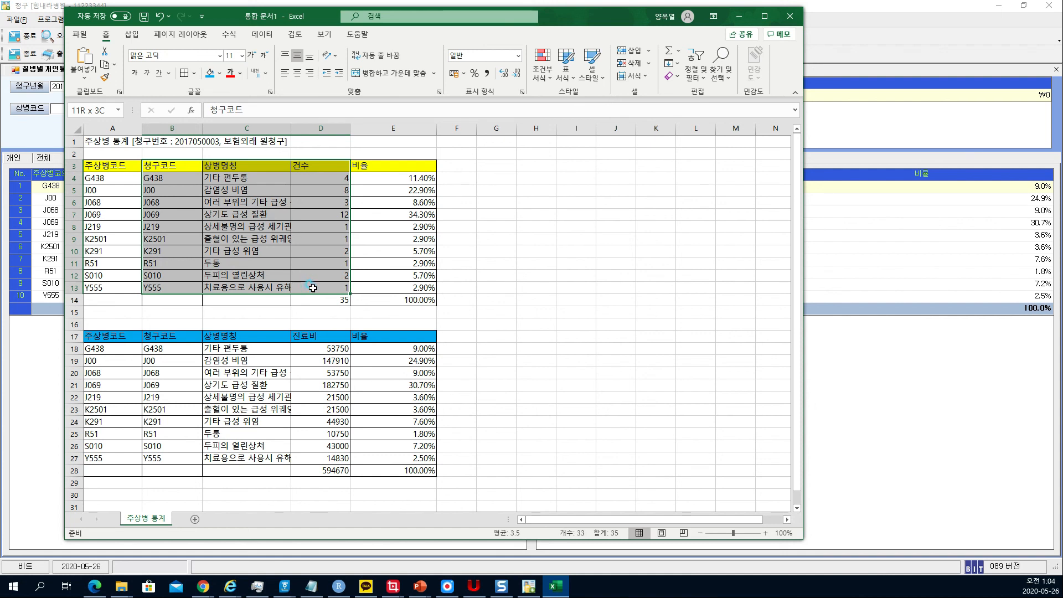
{"action": "left_click_drag", "start_coordinate": [177, 165], "coordinate": [274, 284]}
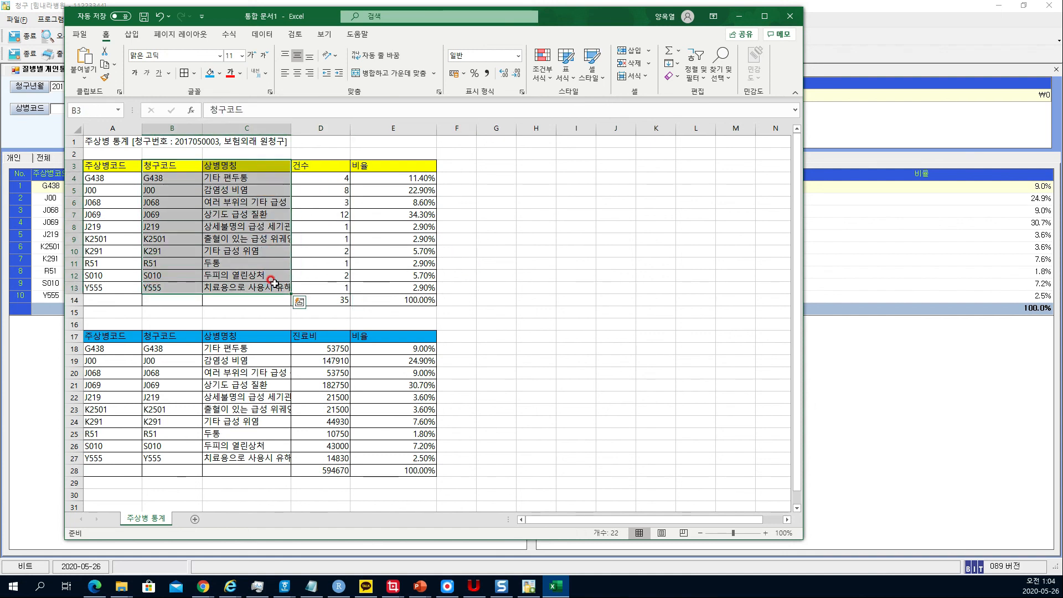
{"action": "left_click_drag", "start_coordinate": [370, 165], "coordinate": [410, 284]}
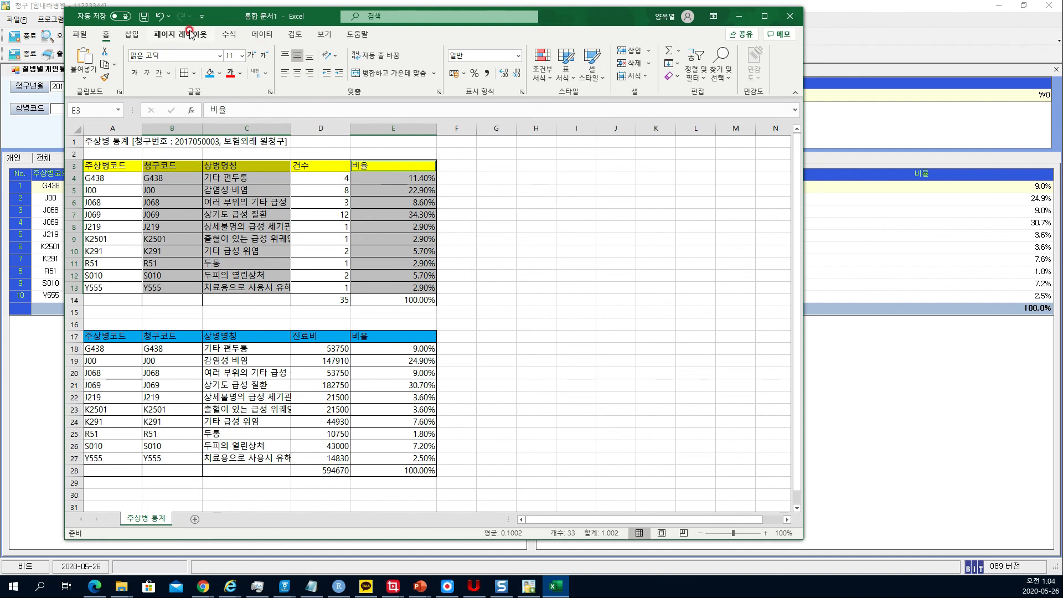
{"action": "left_click", "coordinate": [133, 34]}
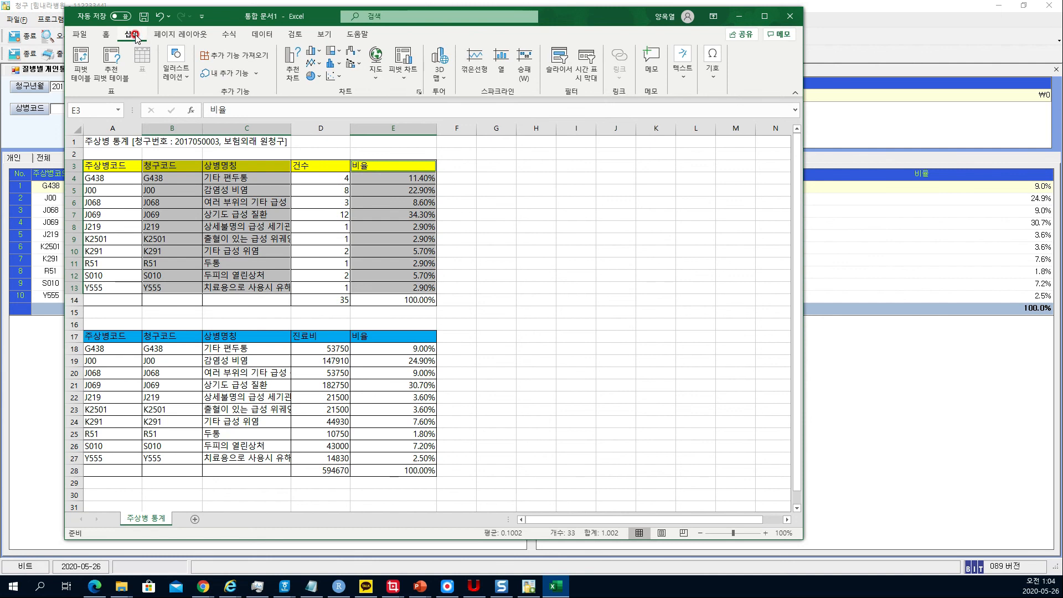
{"action": "left_click", "coordinate": [314, 63]}
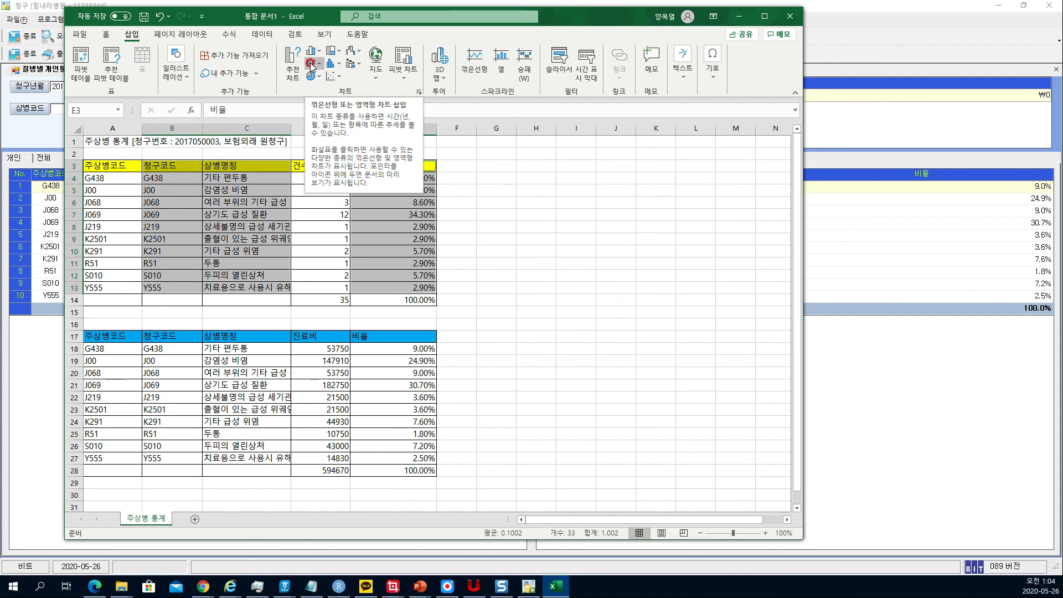
{"action": "left_click", "coordinate": [322, 64]}
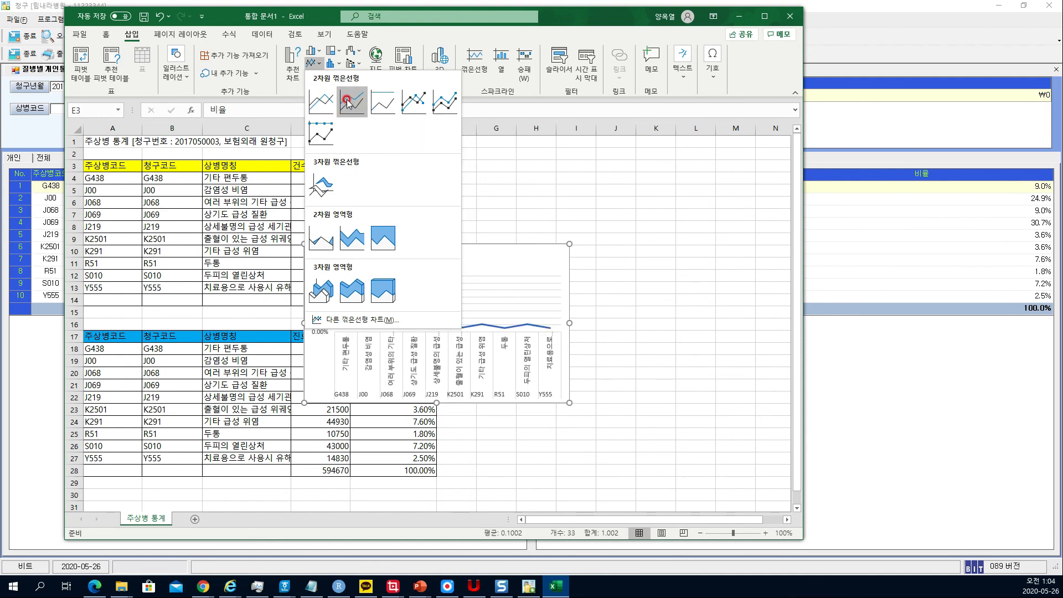
{"action": "left_click", "coordinate": [414, 107]}
- Move the 비율 chart up beside the tables and enlarge it to about columns C to L and rows 5 to 28
{"action": "left_click_drag", "start_coordinate": [452, 266], "coordinate": [424, 199]}
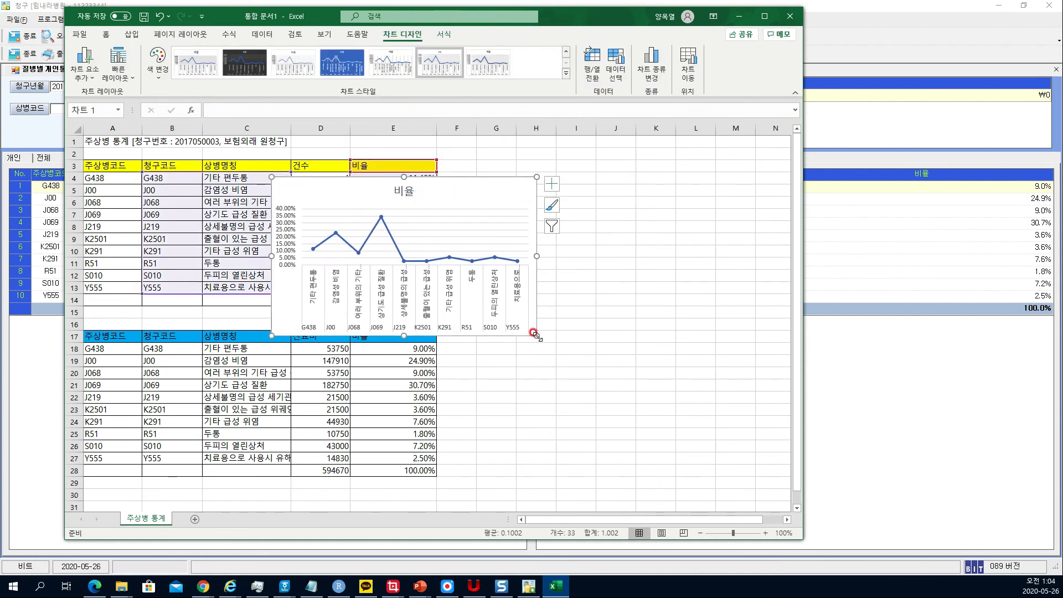
{"action": "left_click_drag", "start_coordinate": [536, 334], "coordinate": [708, 441]}
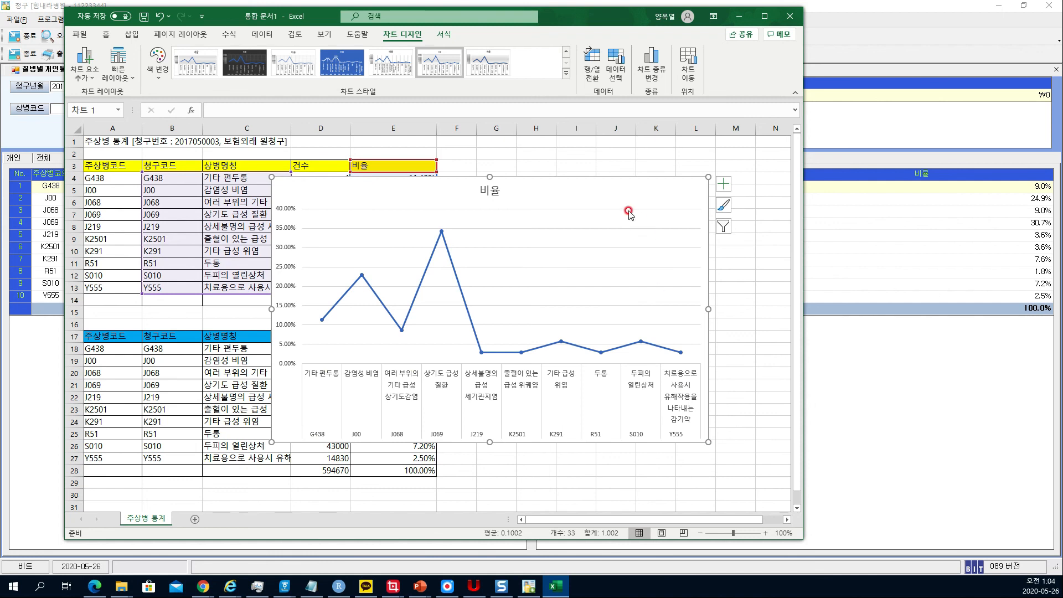
{"action": "left_click_drag", "start_coordinate": [591, 189], "coordinate": [555, 193]}
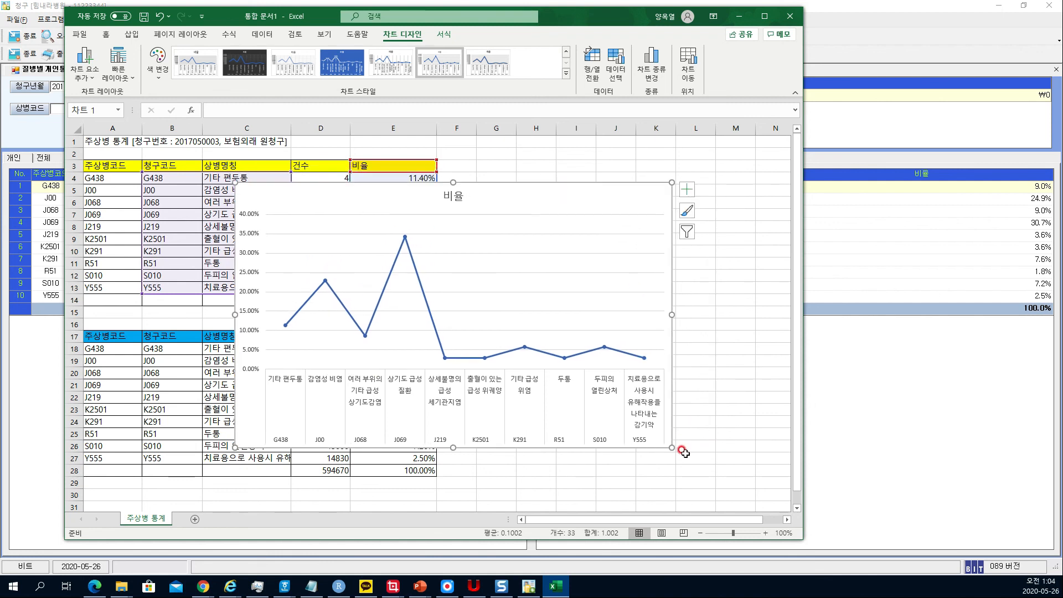
{"action": "left_click_drag", "start_coordinate": [672, 444], "coordinate": [728, 474]}
- Give the 비율 chart the dark style with a glowing line and a quick layout with data labels and a legend beside the plot
{"action": "left_click", "coordinate": [244, 62]}
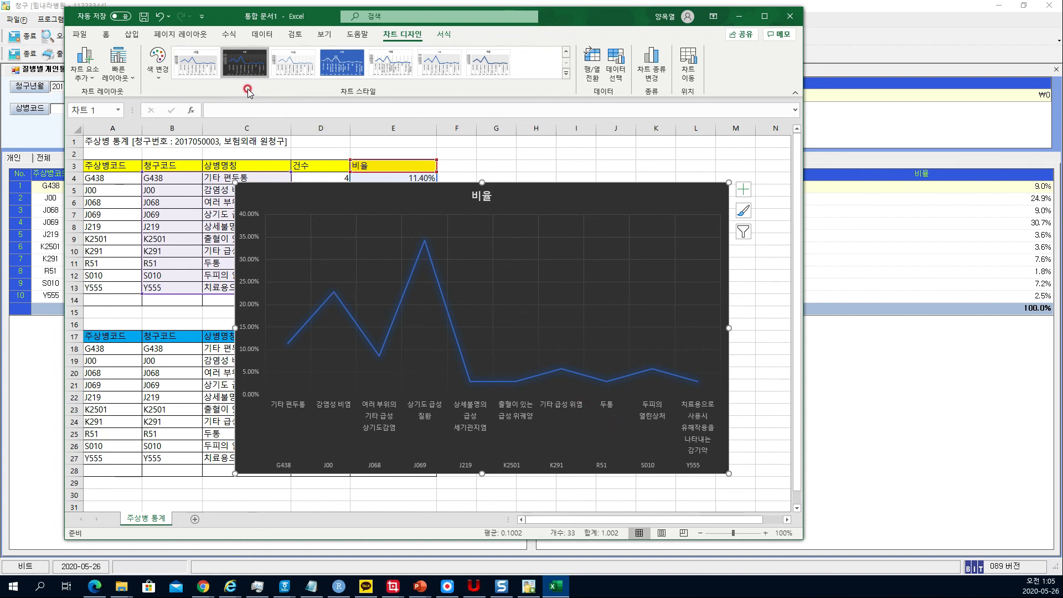
{"action": "left_click", "coordinate": [565, 74]}
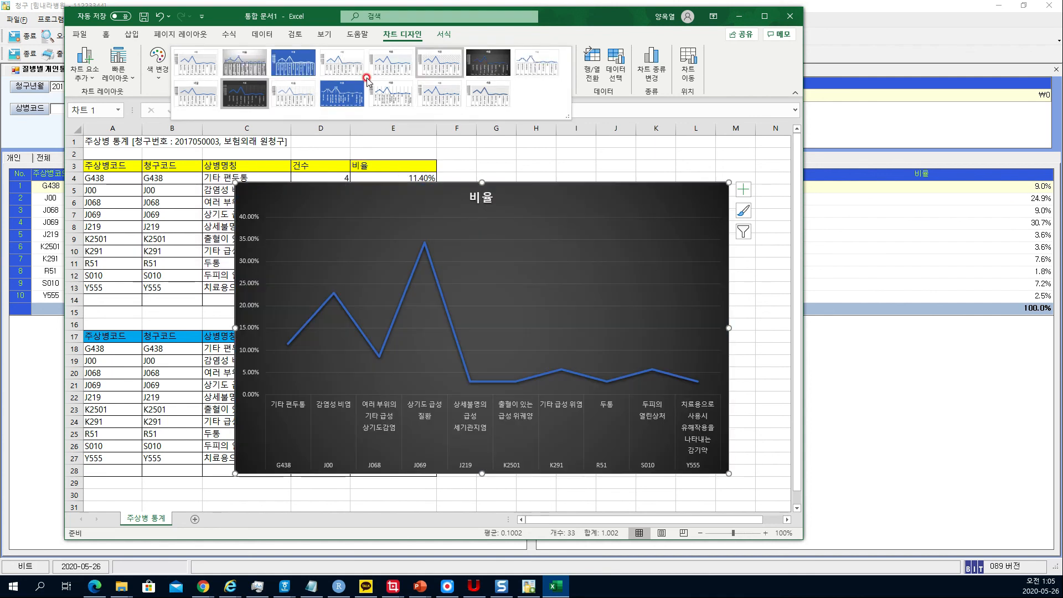
{"action": "left_click", "coordinate": [248, 102]}
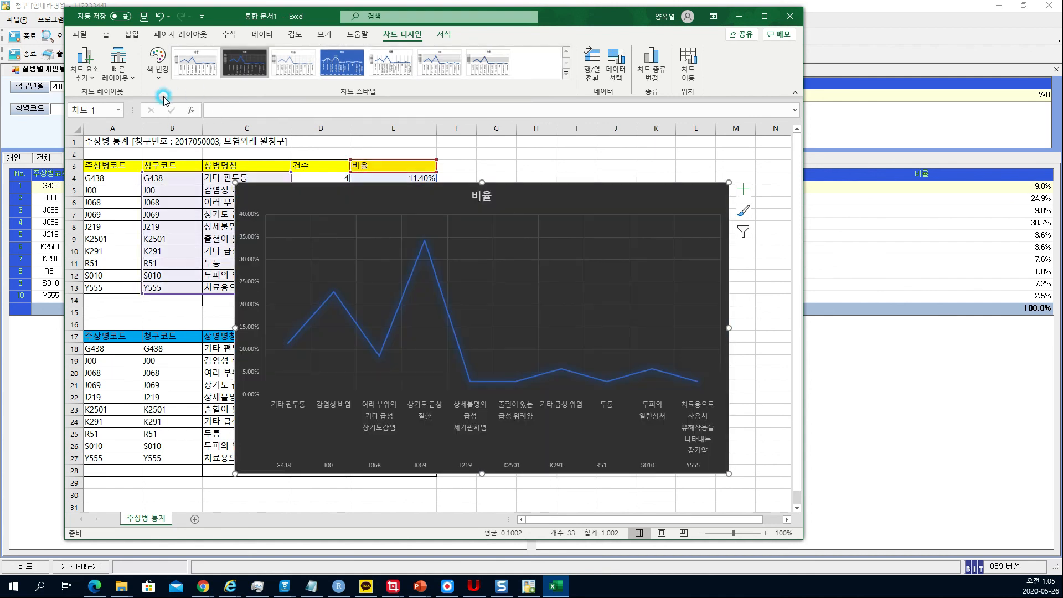
{"action": "left_click", "coordinate": [127, 82]}
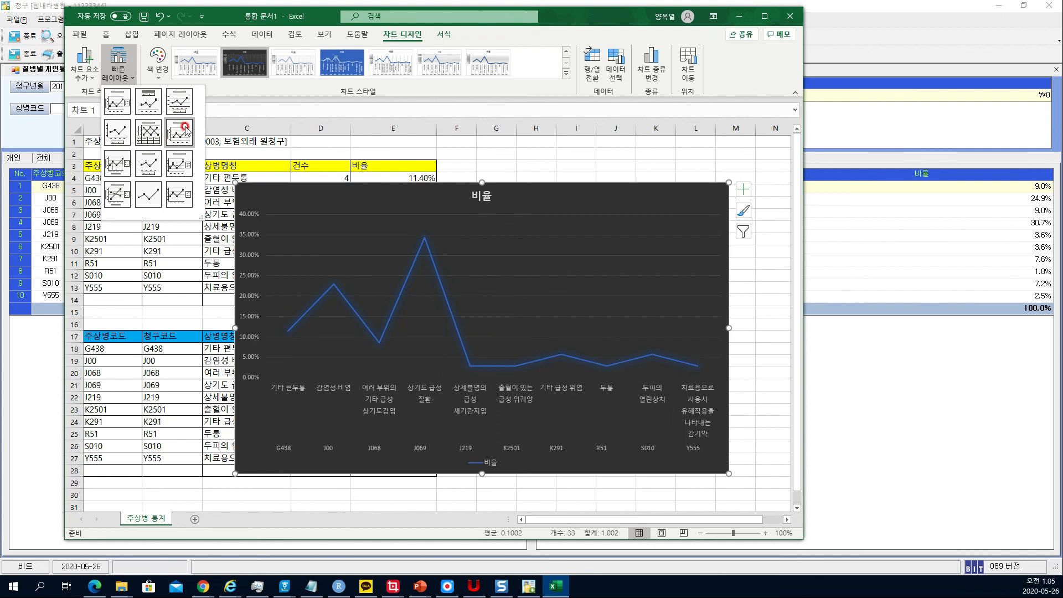
{"action": "left_click", "coordinate": [173, 173]}
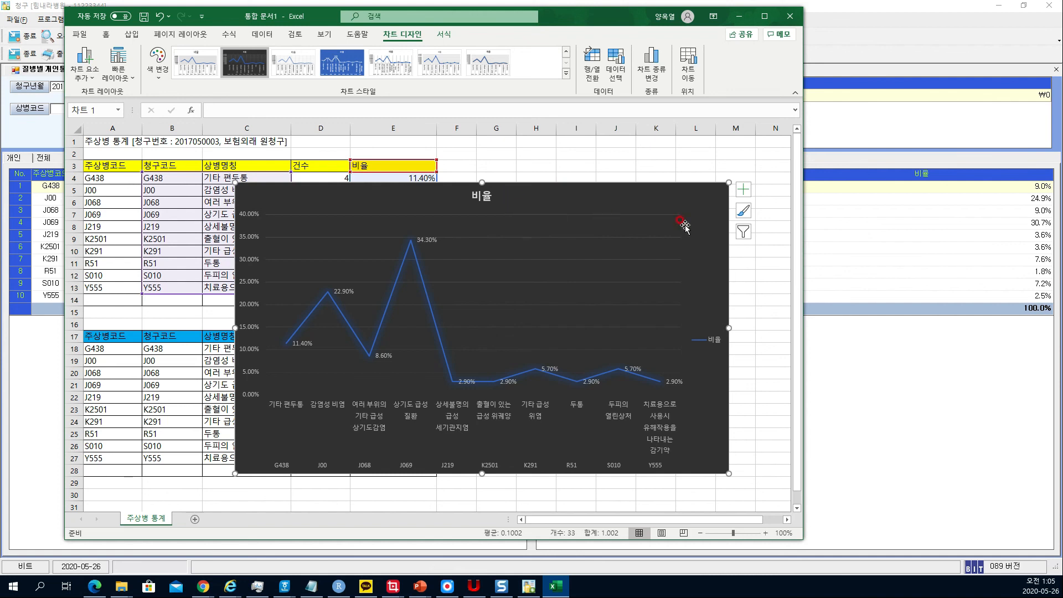
{"action": "left_click_drag", "start_coordinate": [642, 188], "coordinate": [556, 186]}
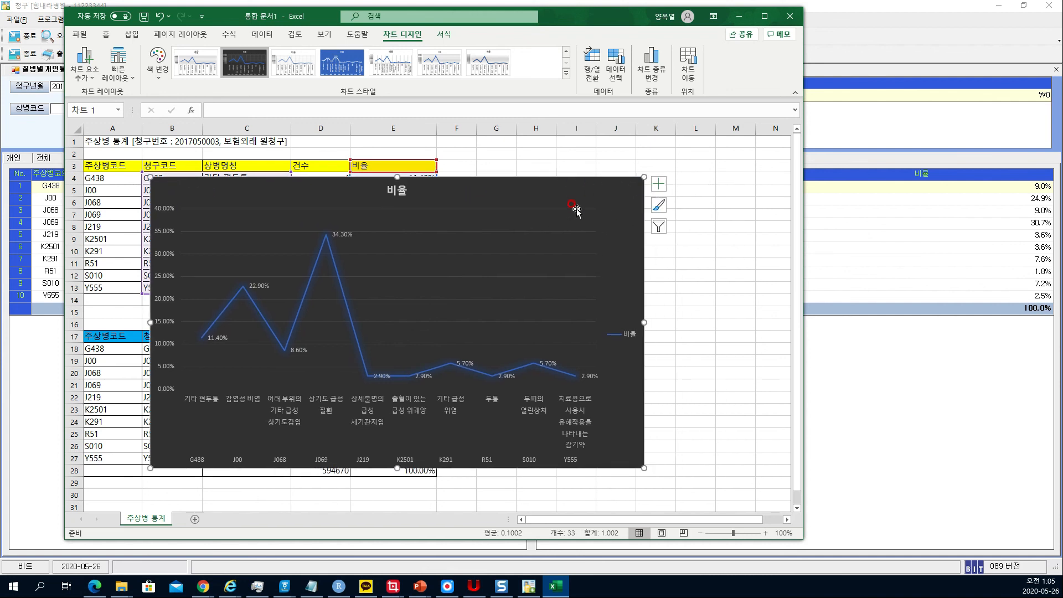
{"action": "left_click", "coordinate": [658, 187]}
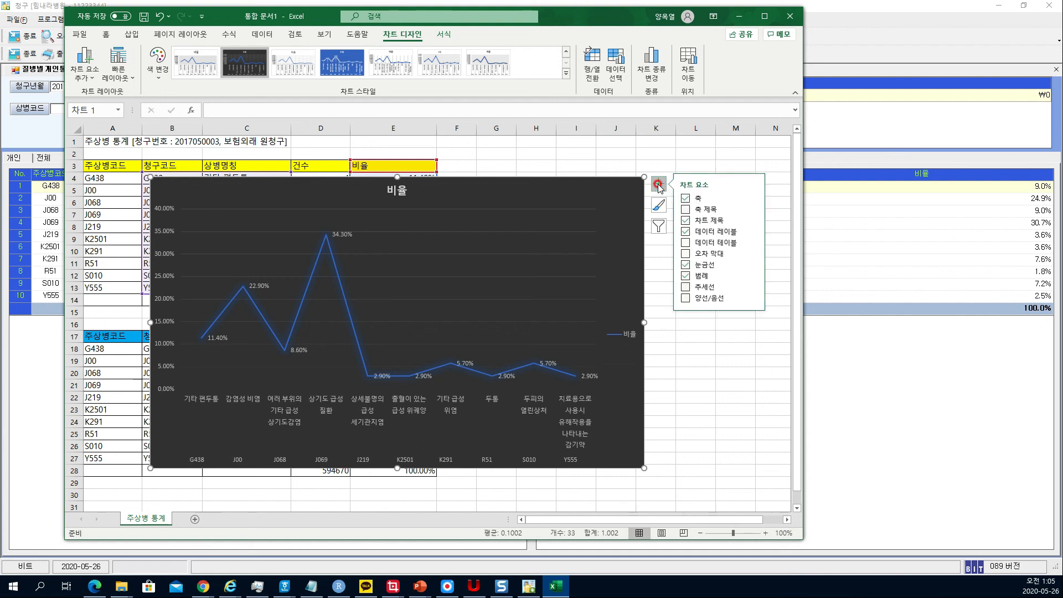
{"action": "left_click", "coordinate": [685, 210]}
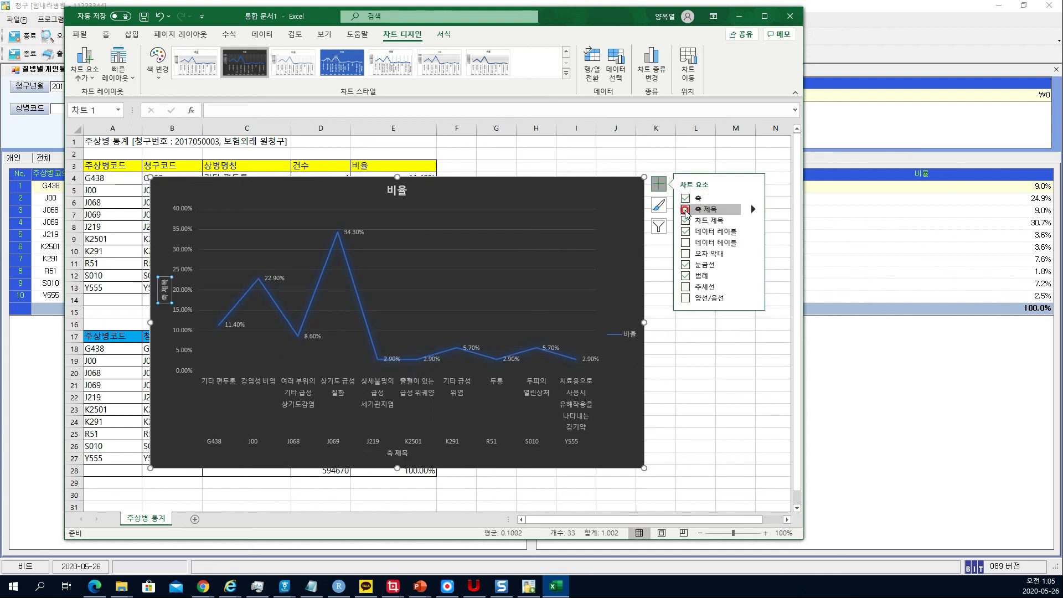
{"action": "left_click", "coordinate": [686, 211]}
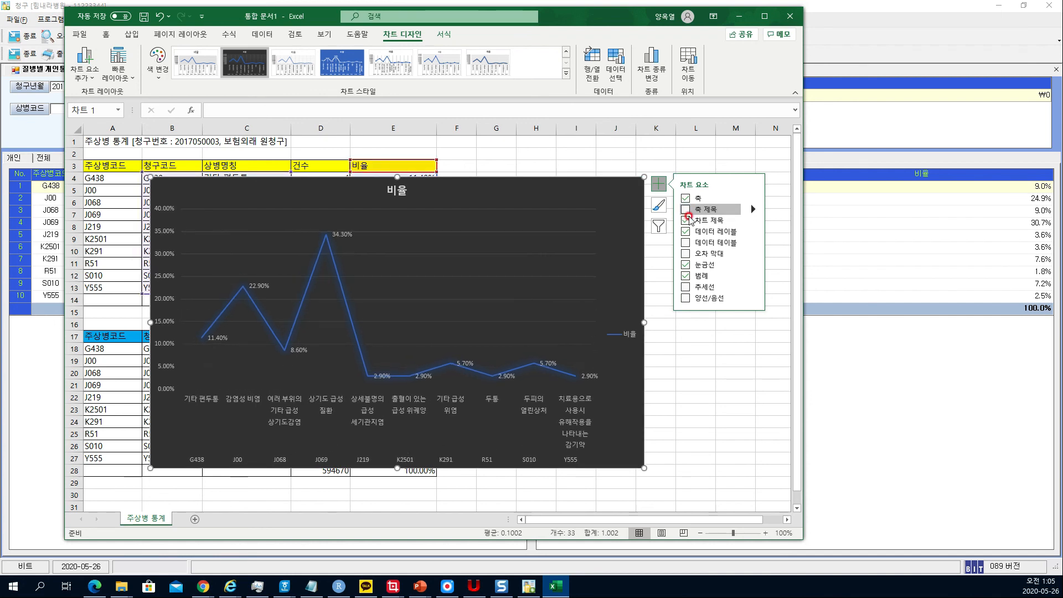
{"action": "left_click", "coordinate": [686, 221]}
{"action": "left_click", "coordinate": [686, 221]}
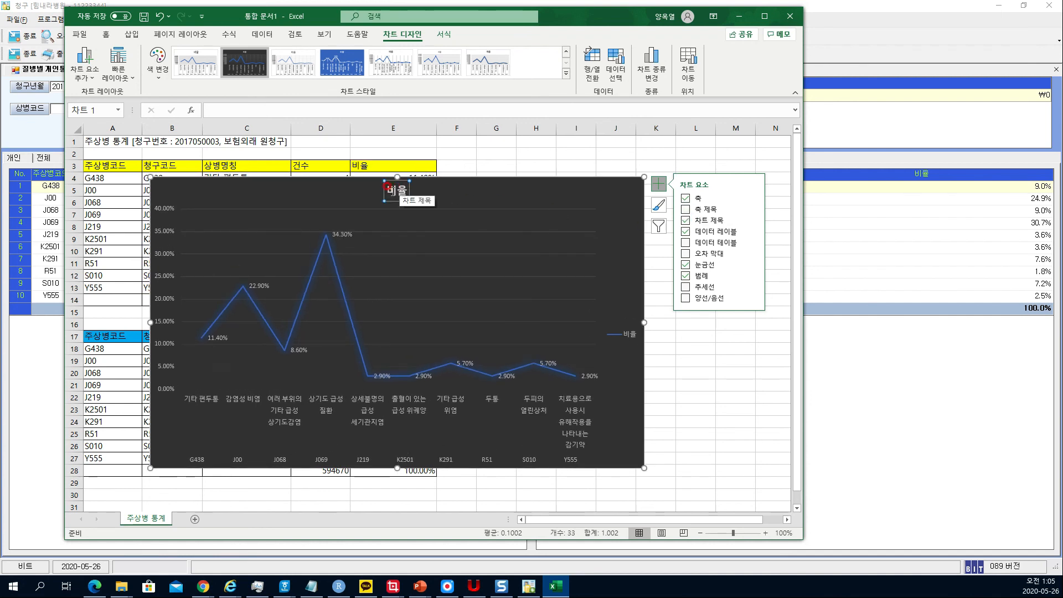
- Replace the chart title with 주상병통계
{"action": "left_click_drag", "start_coordinate": [392, 191], "coordinate": [407, 192]}
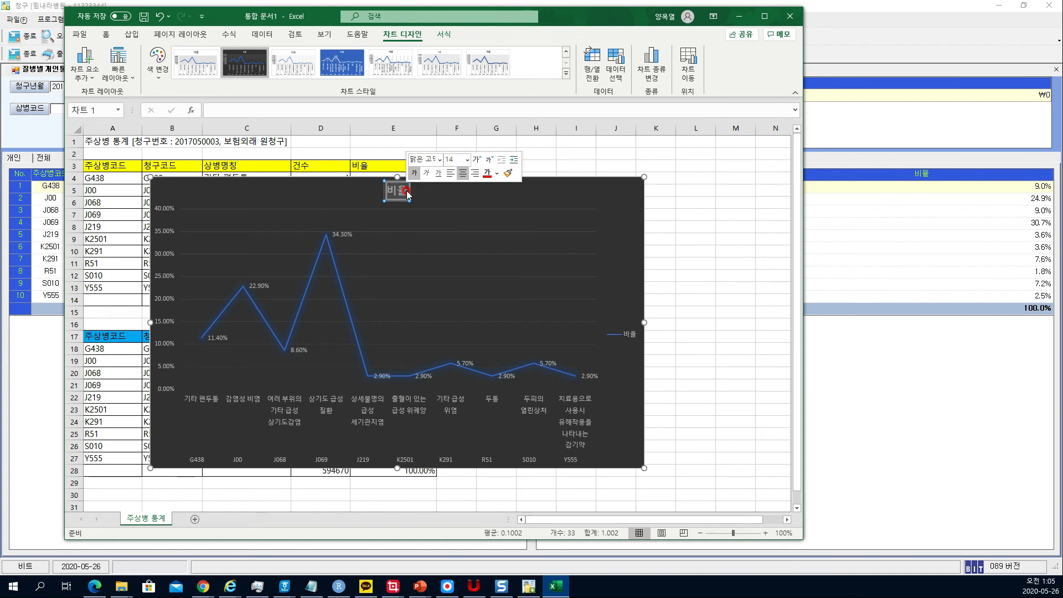
{"action": "type", "text": "wn"}
{"action": "key", "text": "BackSpace"}
{"action": "key", "text": "BackSpace"}
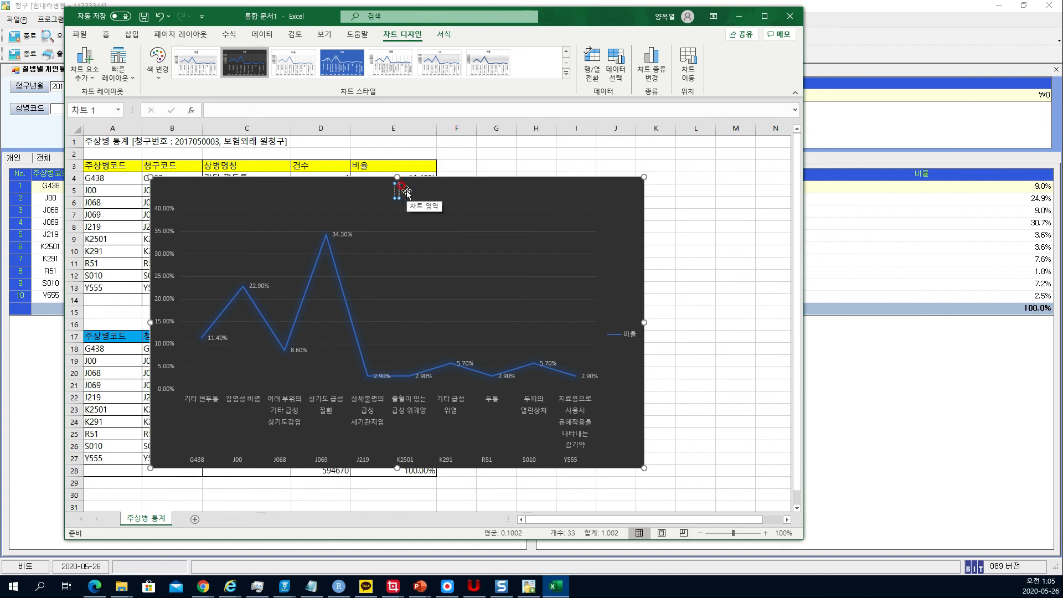
{"action": "type", "text": "wn"}
{"action": "type", "text": "주상병"}
{"action": "type", "text": "통계"}
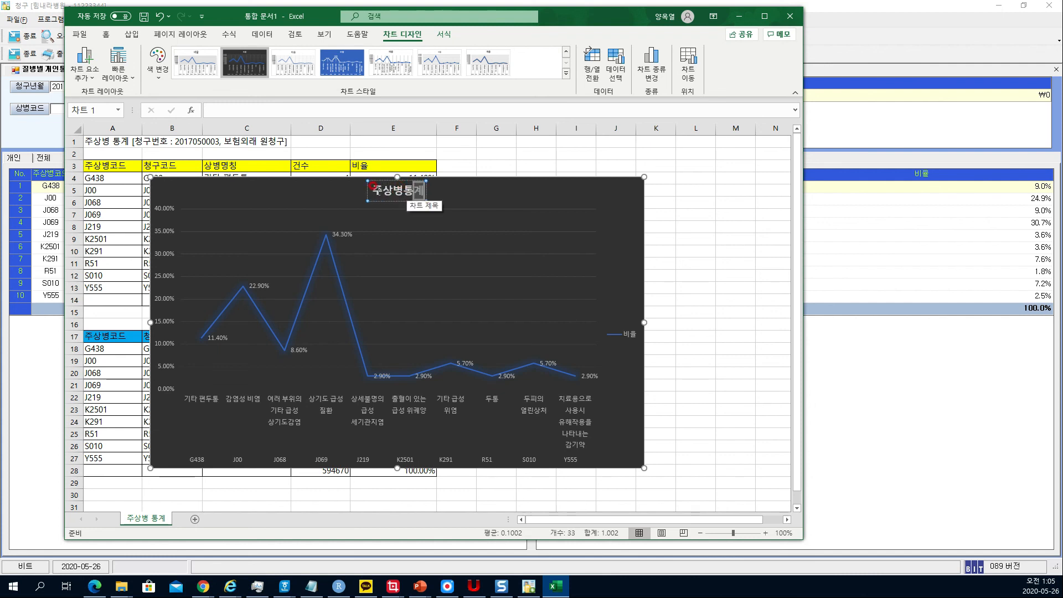
- Color the chart title 주상병통계 yellow and increase its font size to 32
{"action": "left_click_drag", "start_coordinate": [376, 189], "coordinate": [428, 188]}
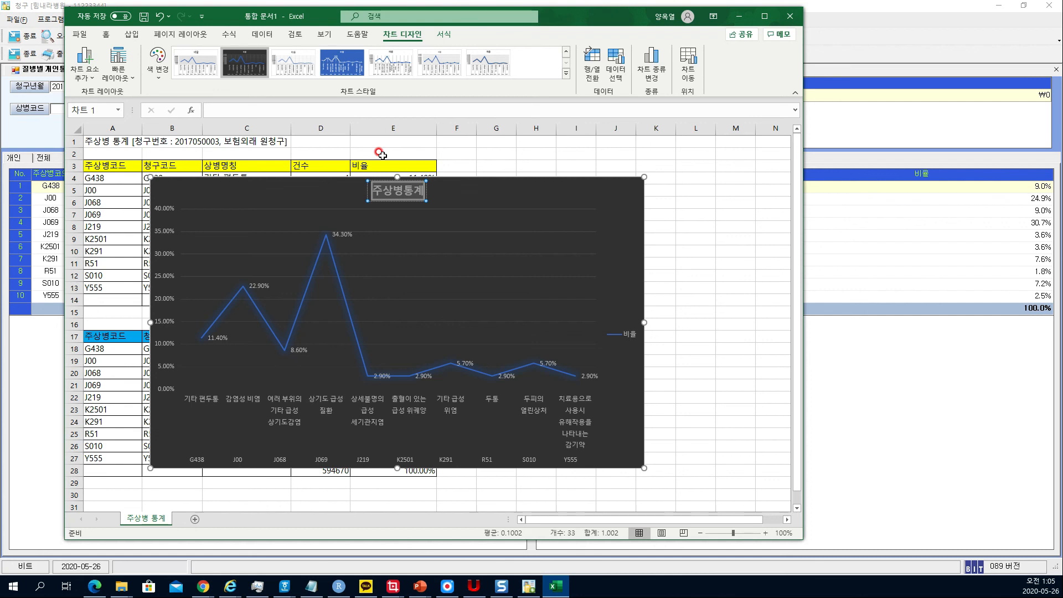
{"action": "left_click", "coordinate": [107, 34]}
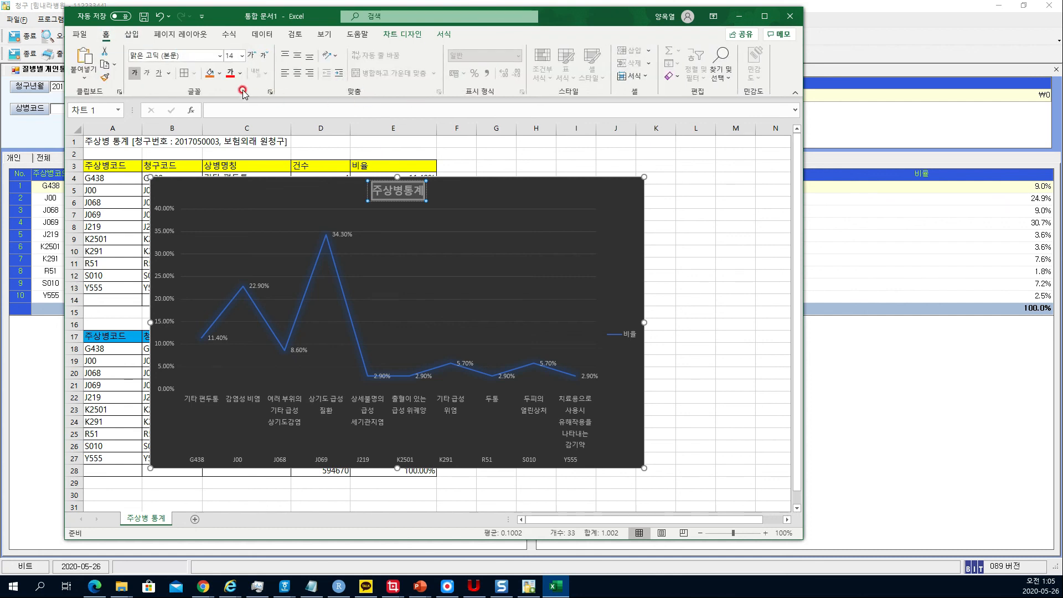
{"action": "left_click", "coordinate": [239, 73]}
{"action": "left_click", "coordinate": [257, 173]}
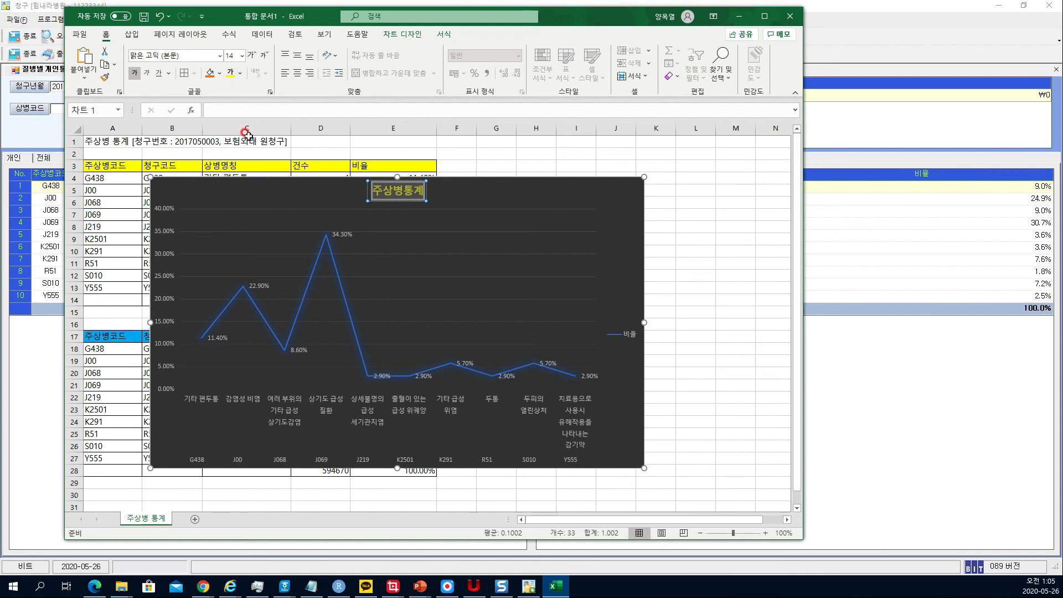
{"action": "left_click", "coordinate": [251, 54]}
{"action": "left_click", "coordinate": [251, 55]}
{"action": "left_click", "coordinate": [251, 55]}
{"action": "left_click", "coordinate": [251, 54]}
{"action": "left_click", "coordinate": [251, 55]}
{"action": "left_click", "coordinate": [251, 55]}
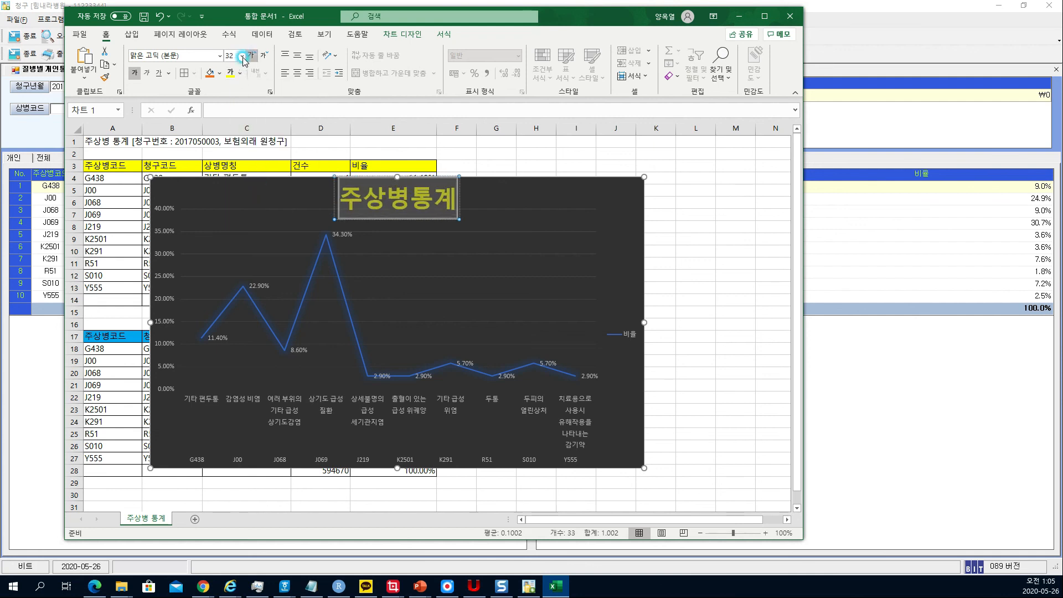
- Change the chart title's font to 나눔고딕
{"action": "left_click", "coordinate": [221, 57]}
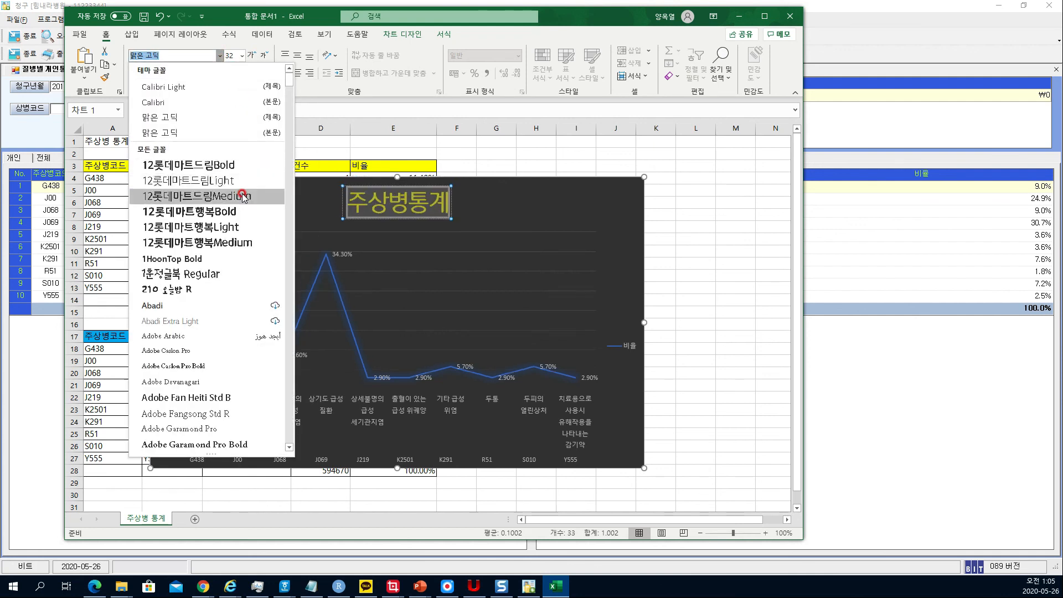
{"action": "scroll", "coordinate": [283, 265], "scroll_direction": "down", "scroll_amount": 6}
{"action": "scroll", "coordinate": [286, 224], "scroll_direction": "down", "scroll_amount": 18}
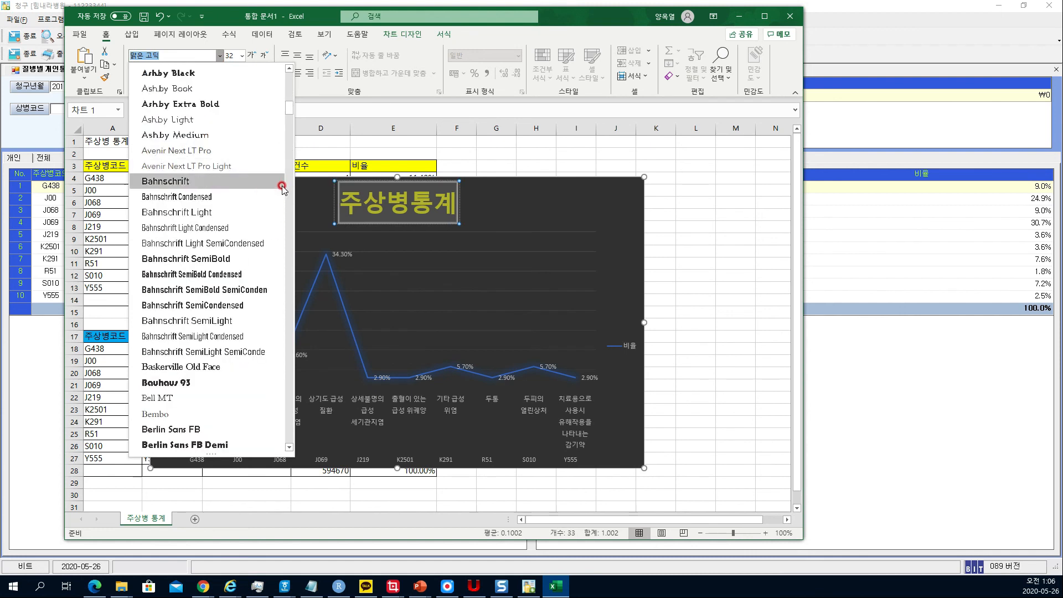
{"action": "left_click_drag", "start_coordinate": [289, 120], "coordinate": [304, 391]}
{"action": "left_click", "coordinate": [209, 342]}
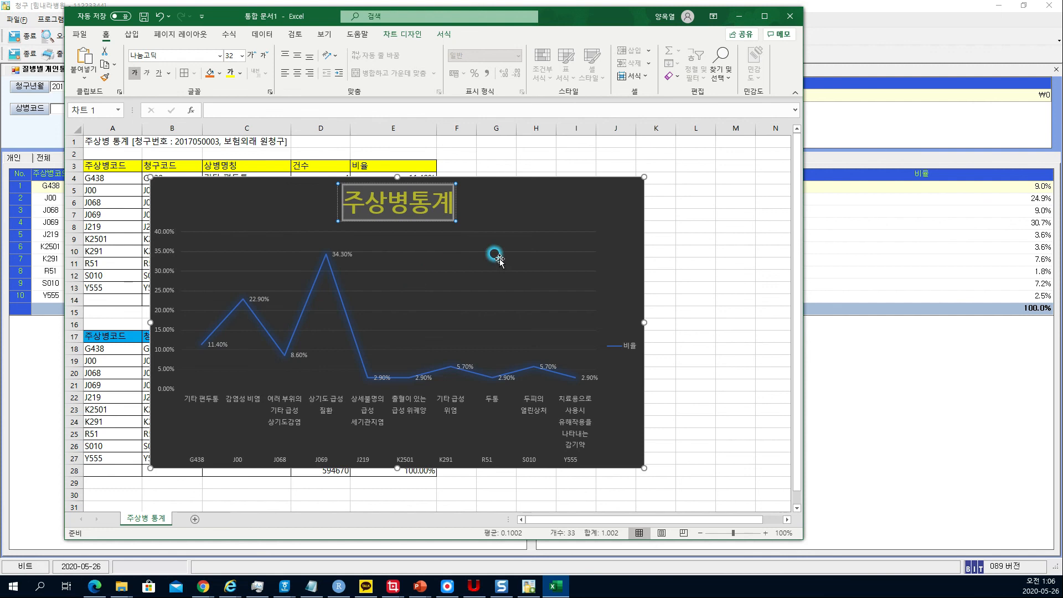
- Enlarge the 주상병통계 chart so it extends to about column L and row 29
{"action": "left_click", "coordinate": [735, 248]}
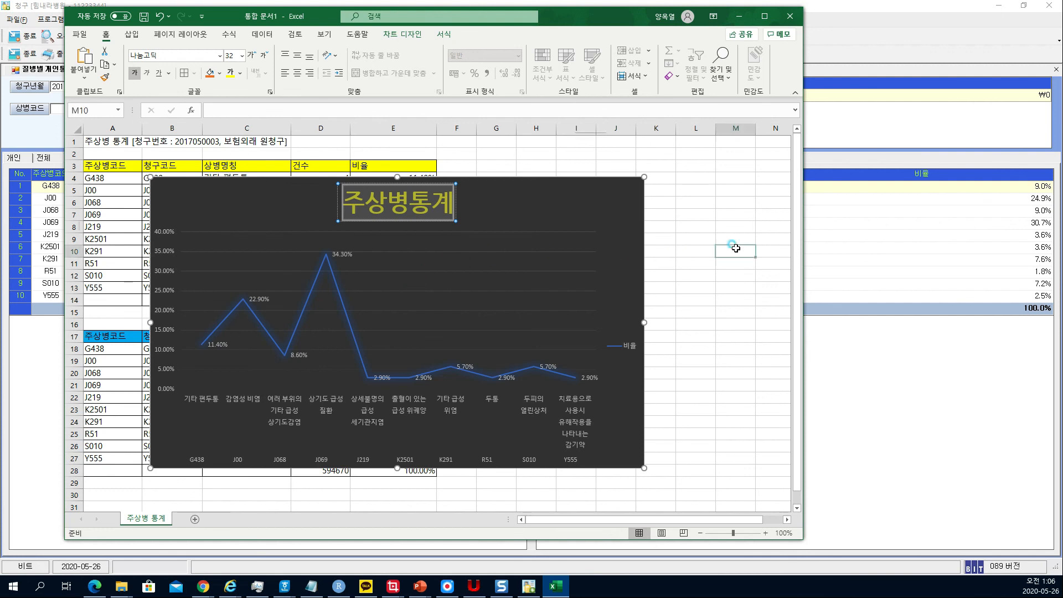
{"action": "left_click", "coordinate": [641, 462]}
{"action": "left_click_drag", "start_coordinate": [640, 462], "coordinate": [718, 489]}
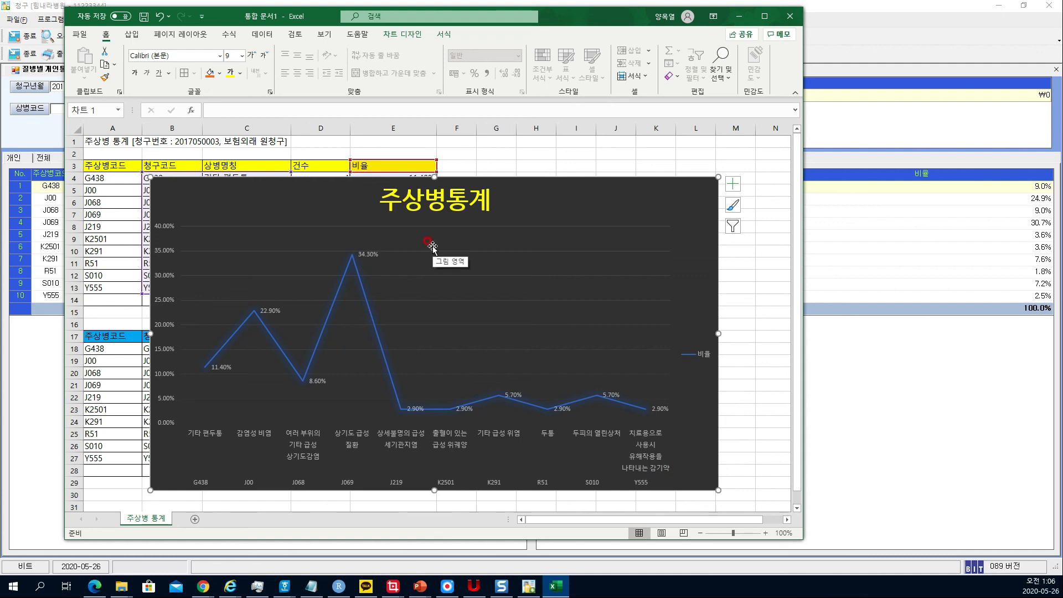
- Duplicate the 주상병통계 chart and place the copy further right over the original, widening the workbook window to make room
{"action": "left_click_drag", "start_coordinate": [432, 247], "coordinate": [466, 250]}
{"action": "left_click_drag", "start_coordinate": [523, 181], "coordinate": [678, 236]}
{"action": "left_click_drag", "start_coordinate": [801, 472], "coordinate": [1021, 473]}
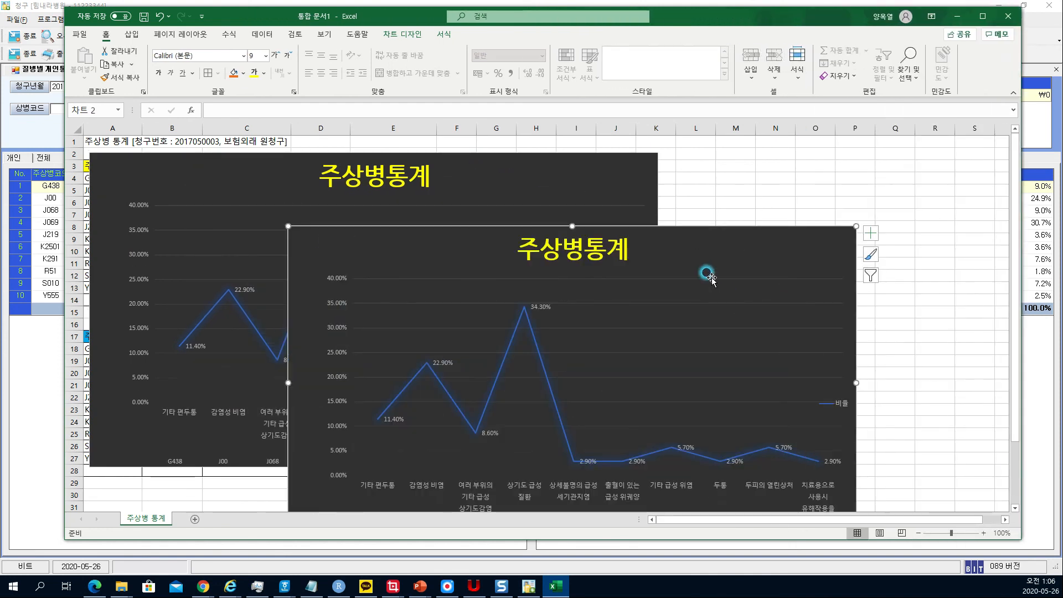
{"action": "mouse_move", "coordinate": [711, 277]}
{"action": "left_mouse_down"}
{"action": "mouse_move", "coordinate": [836, 242]}
{"action": "mouse_move", "coordinate": [830, 222]}
{"action": "mouse_move", "coordinate": [805, 233]}
{"action": "mouse_move", "coordinate": [825, 223]}
{"action": "left_mouse_up"}
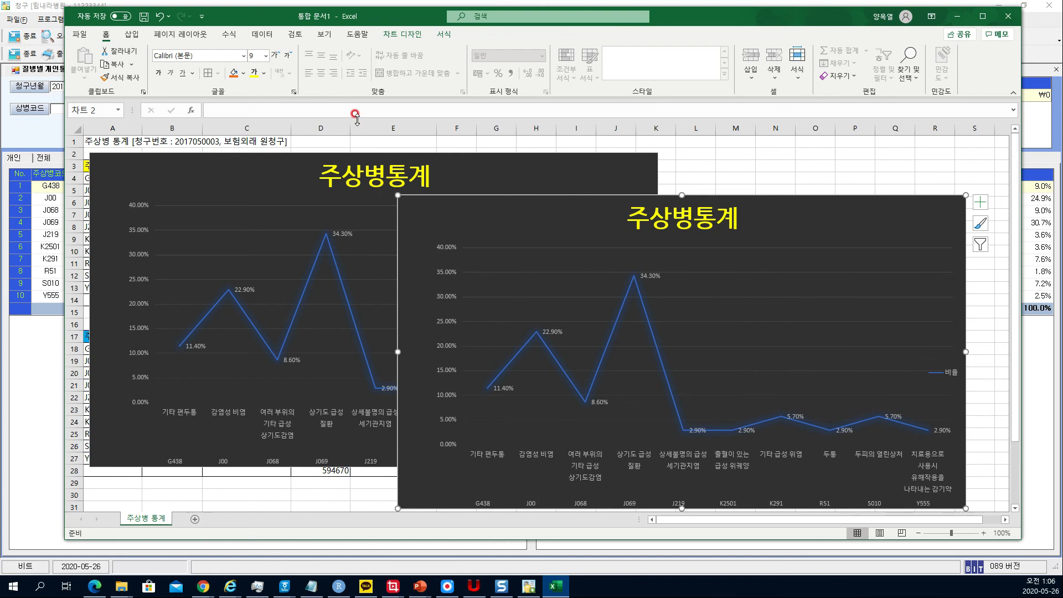
{"action": "double_click", "coordinate": [570, 215]}
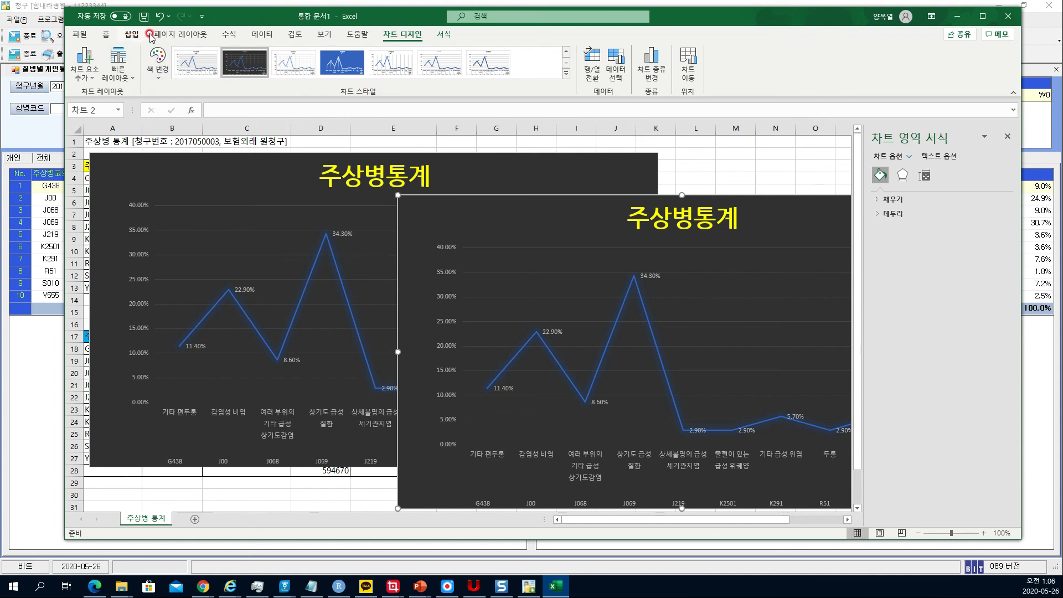
{"action": "left_click", "coordinate": [124, 81]}
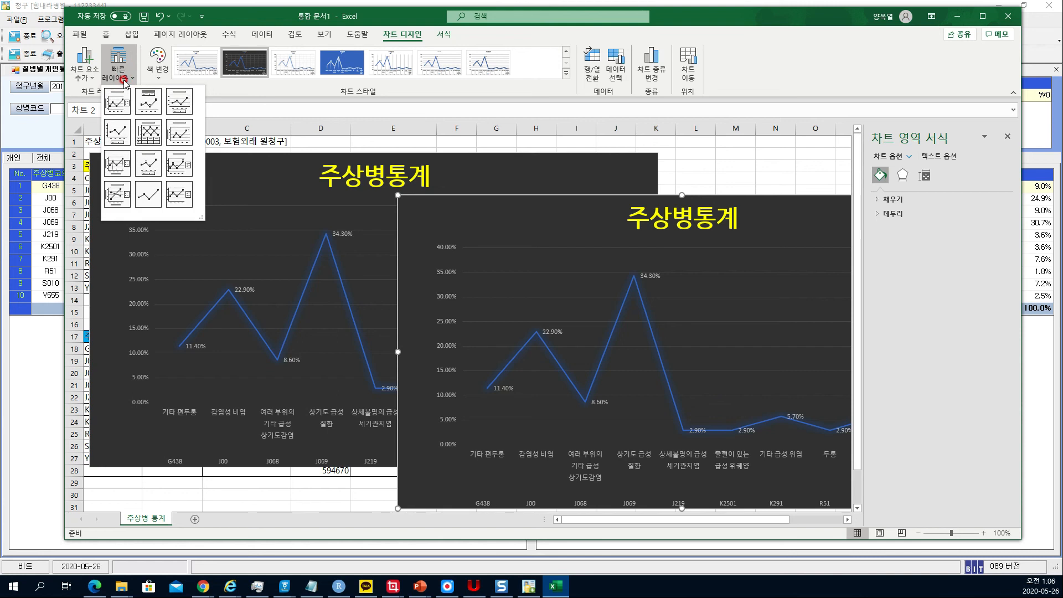
{"action": "left_click", "coordinate": [89, 81]}
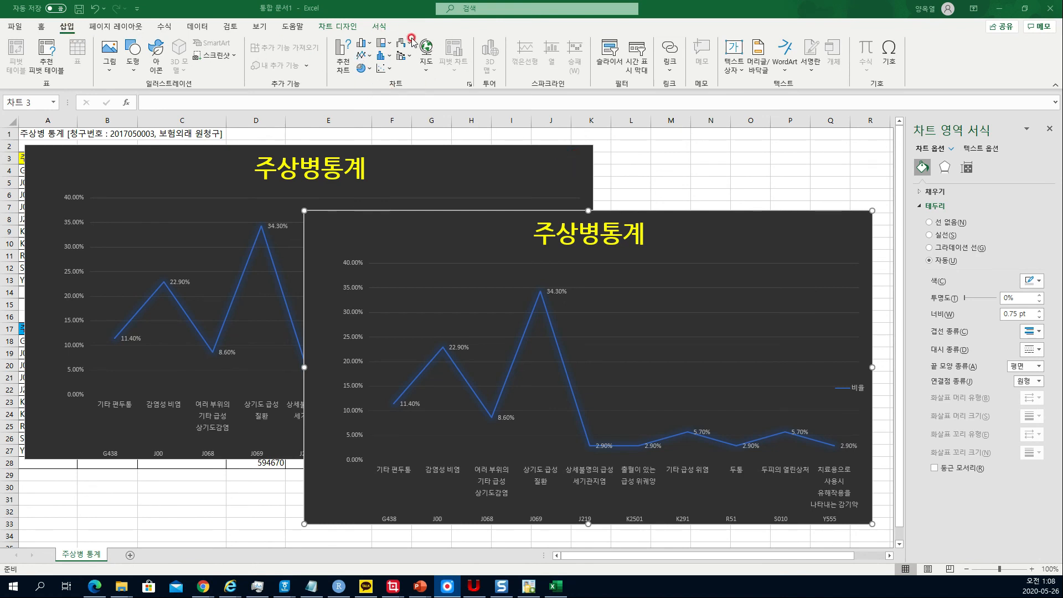
- Try to convert the copied 주상병통계 chart into a clustered column and line combo chart with a secondary axis
{"action": "left_click", "coordinate": [391, 56]}
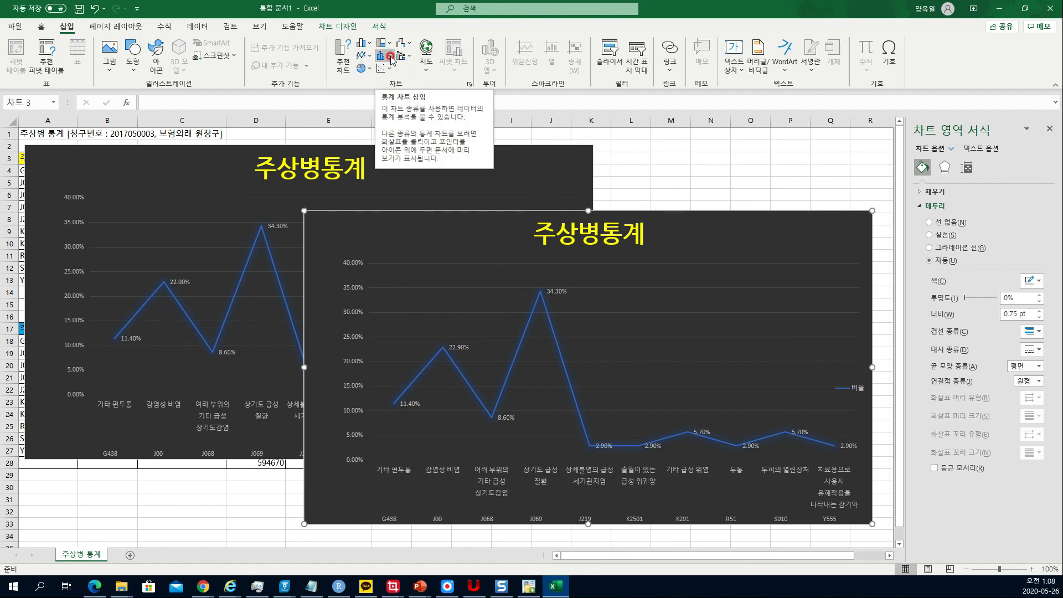
{"action": "left_click", "coordinate": [402, 56]}
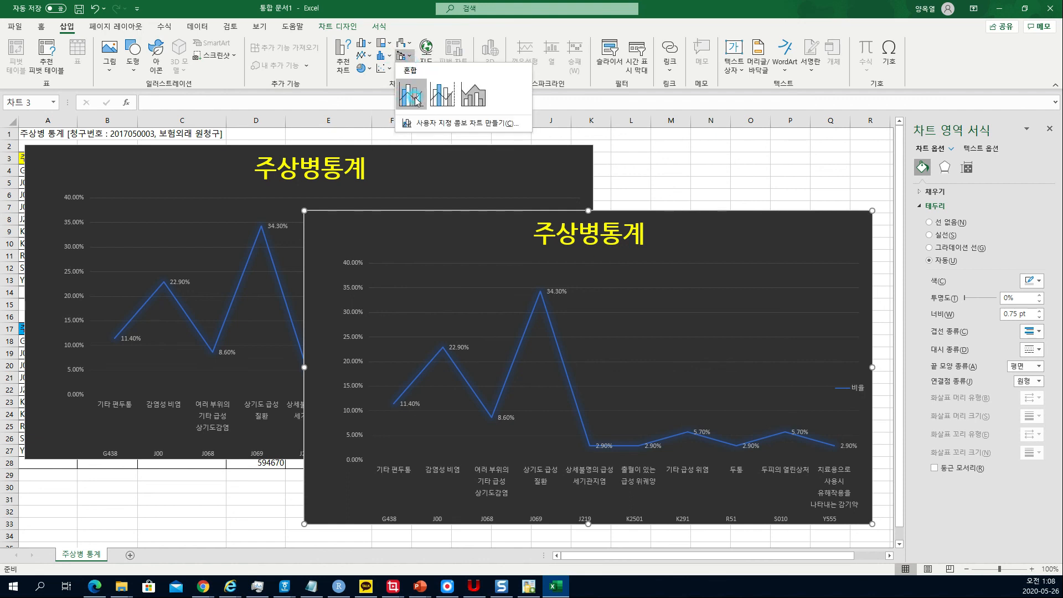
{"action": "left_click", "coordinate": [445, 99]}
{"action": "left_click", "coordinate": [623, 327]}
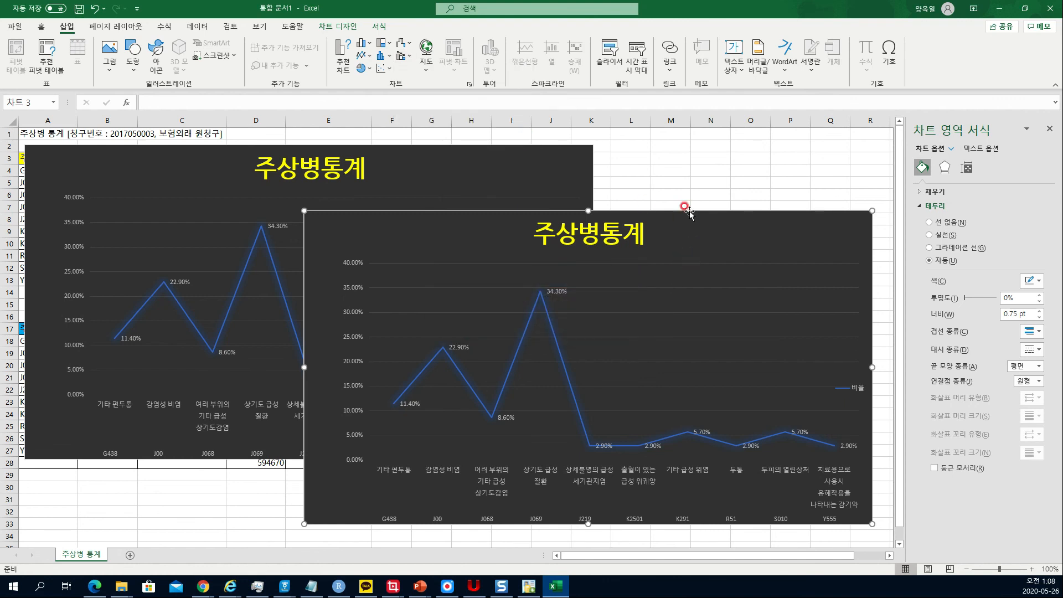
- Switch the copied chart to stacked columns and retry the column and line combo type with a secondary axis
{"action": "left_click", "coordinate": [363, 43]}
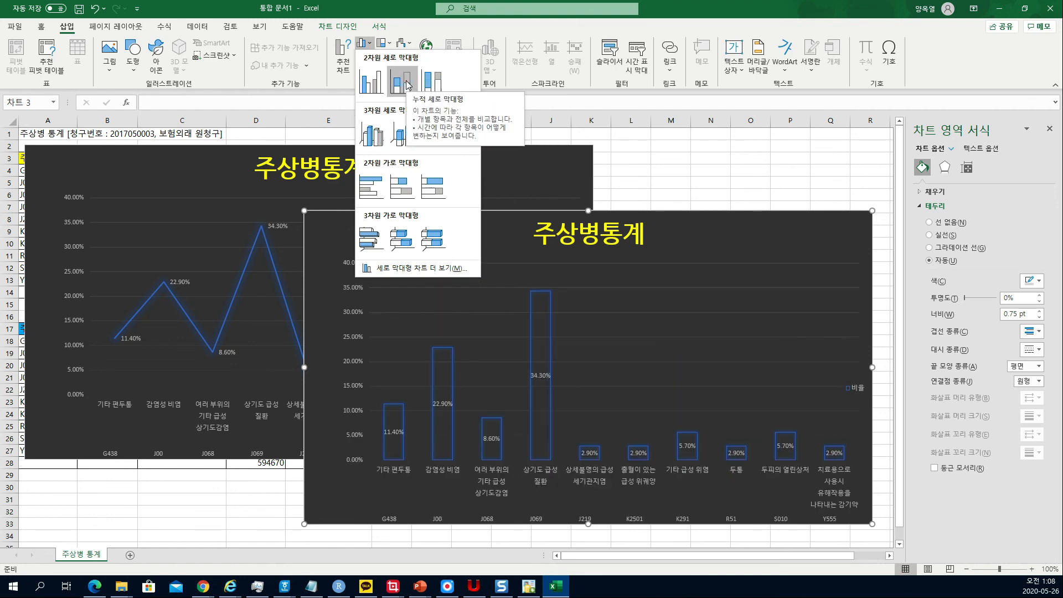
{"action": "left_click", "coordinate": [403, 56]}
{"action": "left_click", "coordinate": [403, 56]}
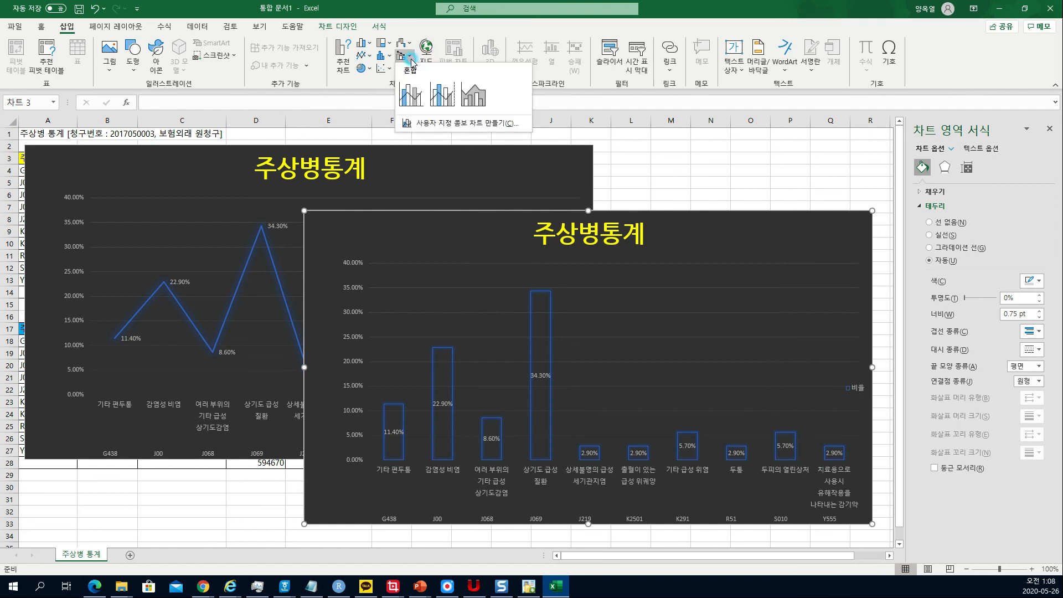
{"action": "left_click", "coordinate": [444, 101]}
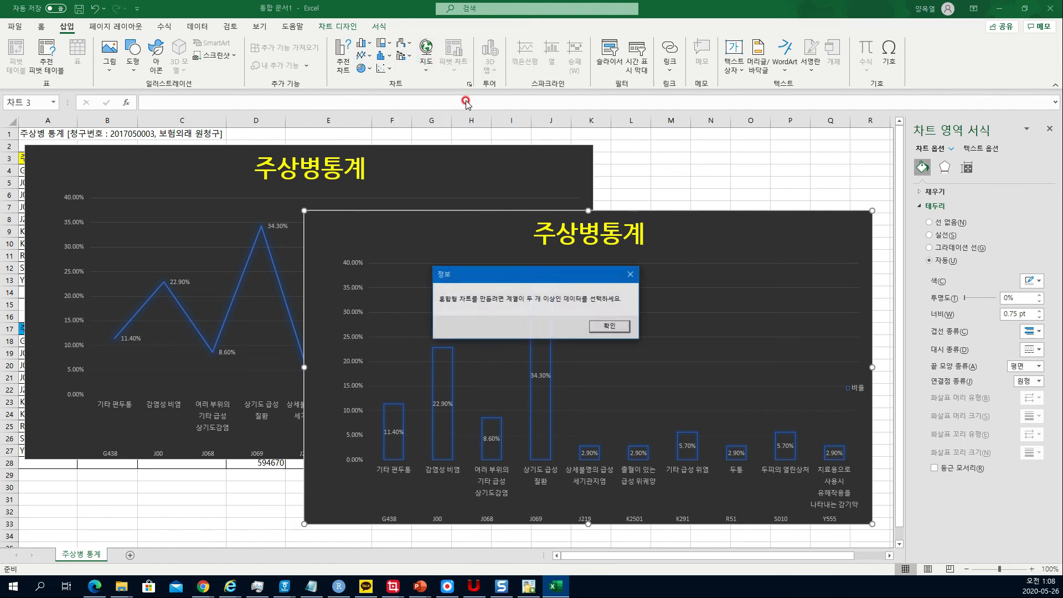
{"action": "left_click", "coordinate": [609, 326]}
- Change the copied 주상병통계 chart to a Pareto chart from the histogram types
{"action": "left_click", "coordinate": [386, 56]}
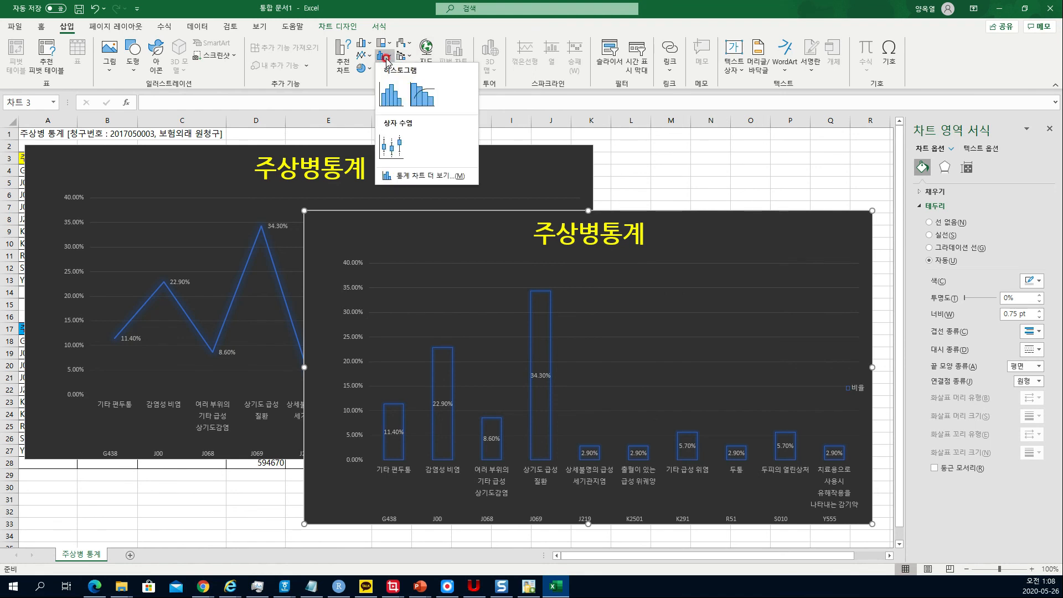
{"action": "left_click", "coordinate": [422, 95]}
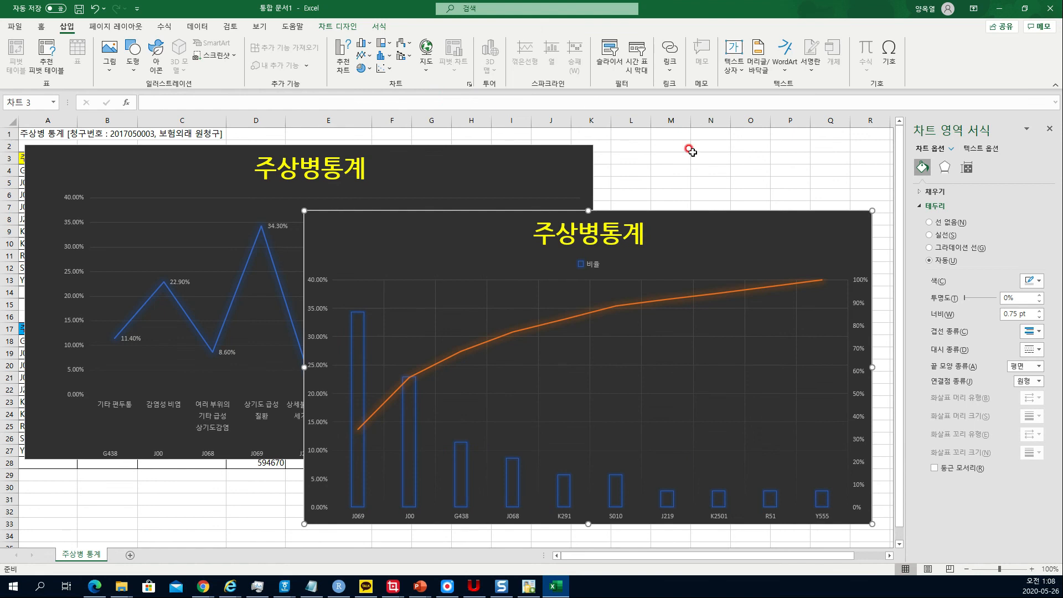
{"action": "left_click", "coordinate": [735, 235]}
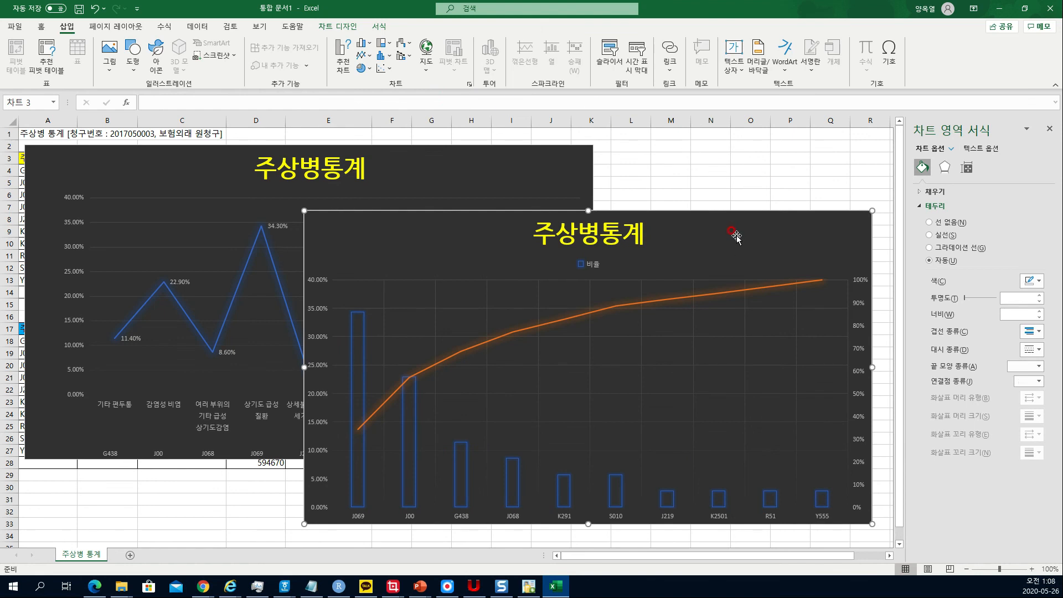
- Apply the dark gradient chart style with solid blue bars to the Pareto chart
{"action": "left_click", "coordinate": [736, 236]}
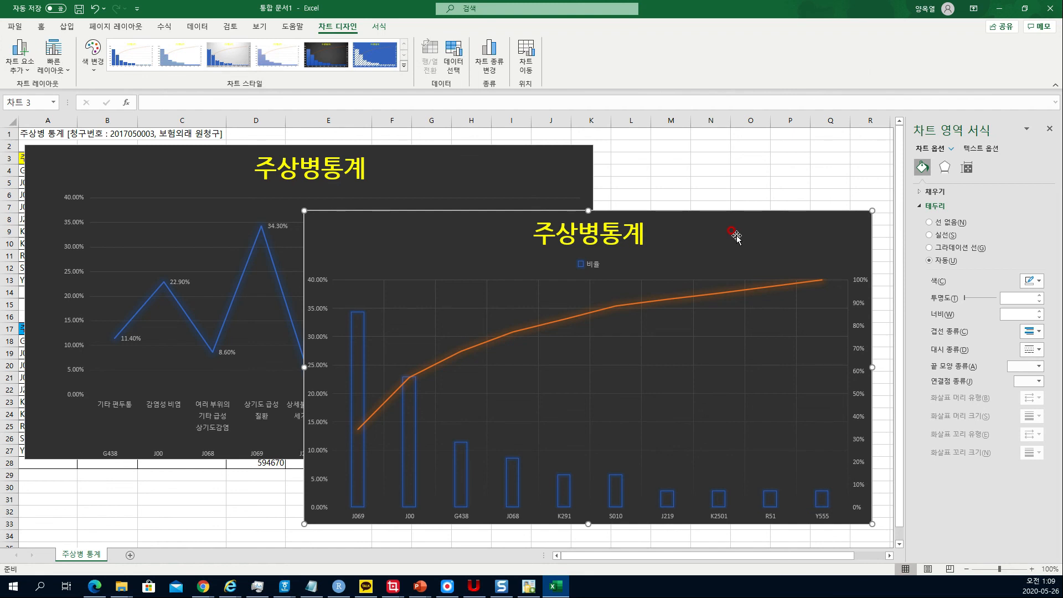
{"action": "left_click", "coordinate": [404, 65]}
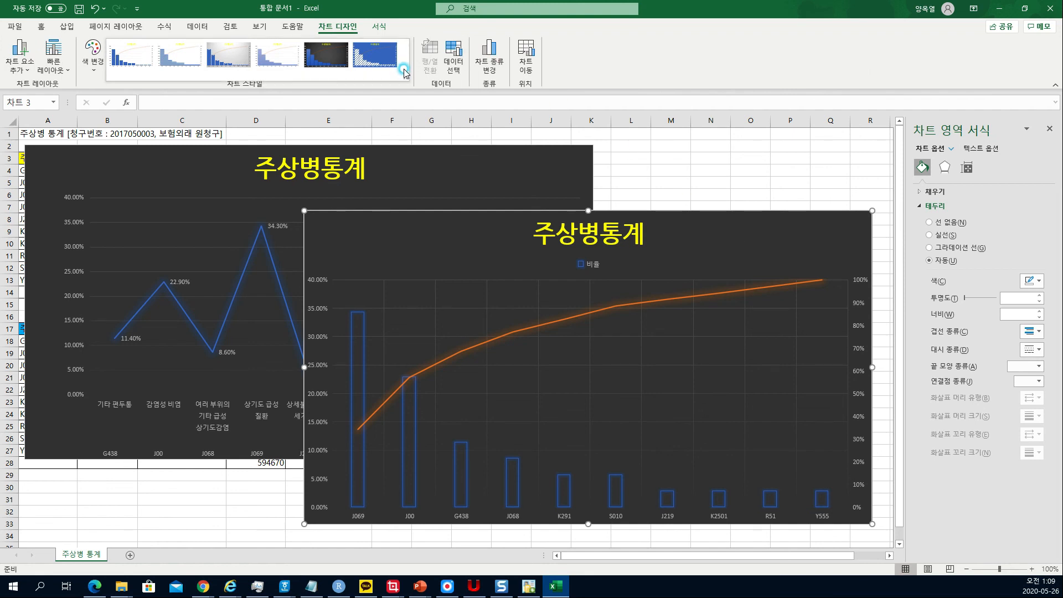
{"action": "left_click", "coordinate": [389, 71]}
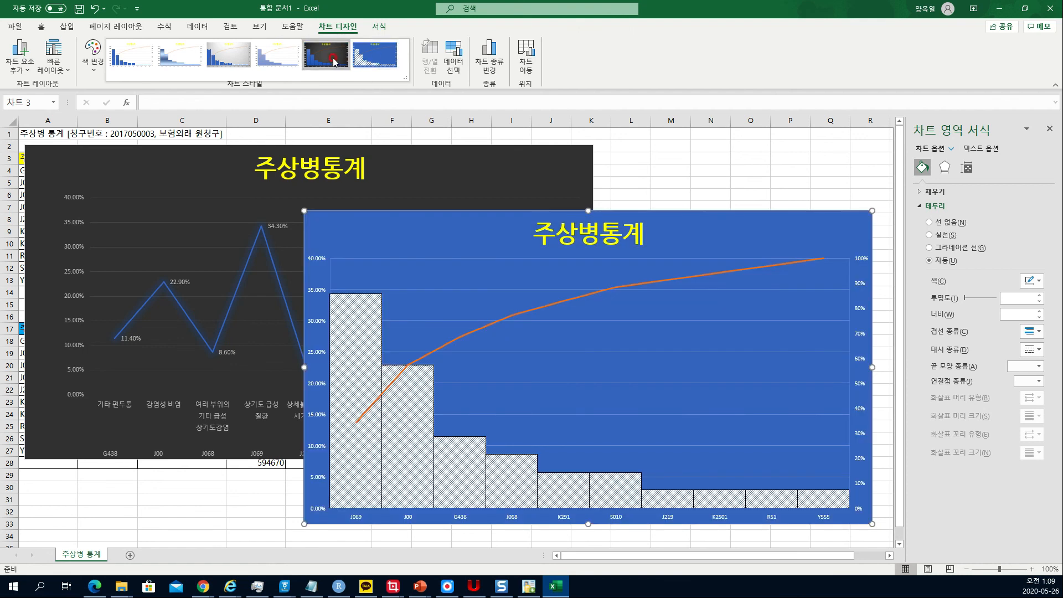
- Apply the quick layout with data labels and a horizontal axis title to the Pareto chart, and shift it slightly right and down
{"action": "left_click", "coordinate": [67, 71]}
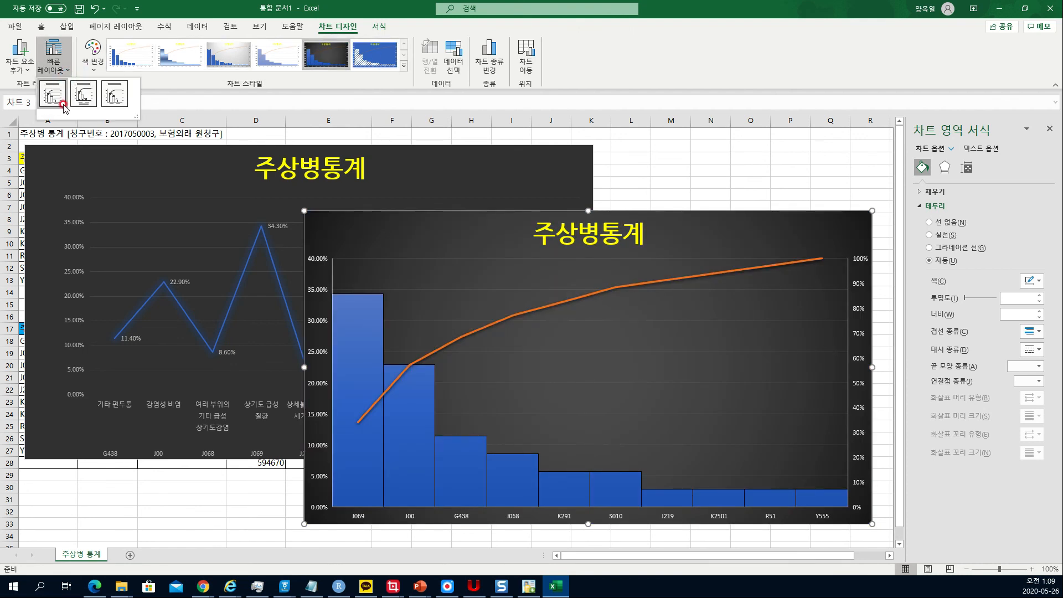
{"action": "left_click", "coordinate": [96, 100]}
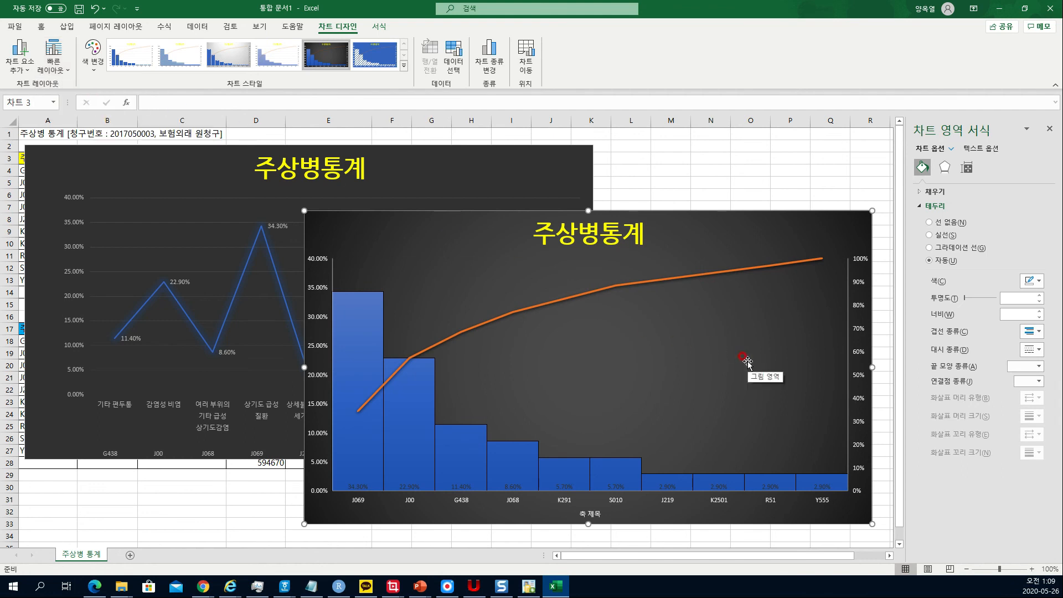
{"action": "mouse_move", "coordinate": [718, 239]}
{"action": "left_mouse_down"}
{"action": "mouse_move", "coordinate": [722, 228]}
{"action": "mouse_move", "coordinate": [725, 241]}
{"action": "left_mouse_up"}
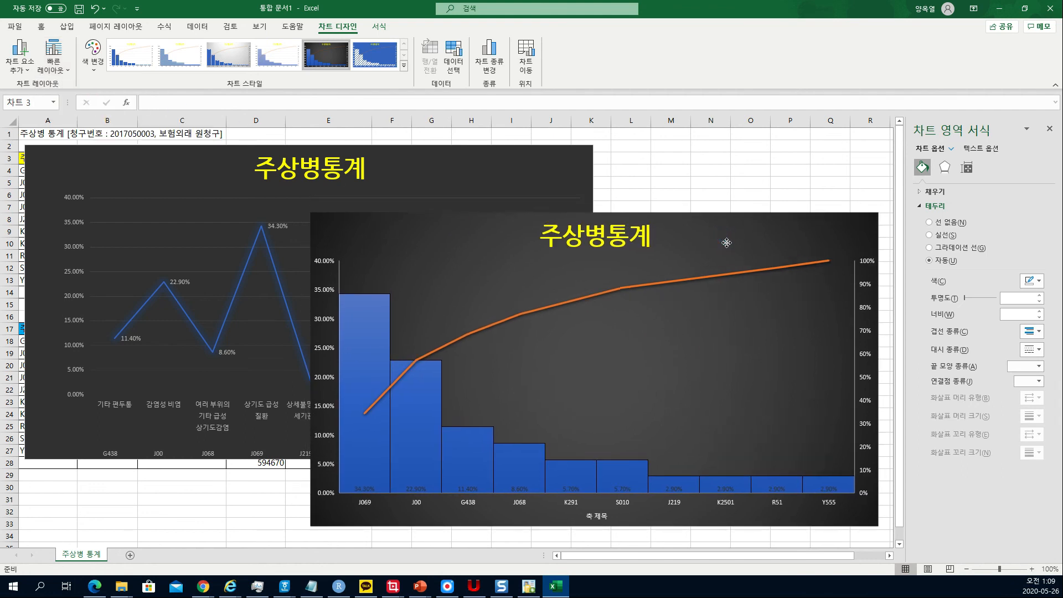